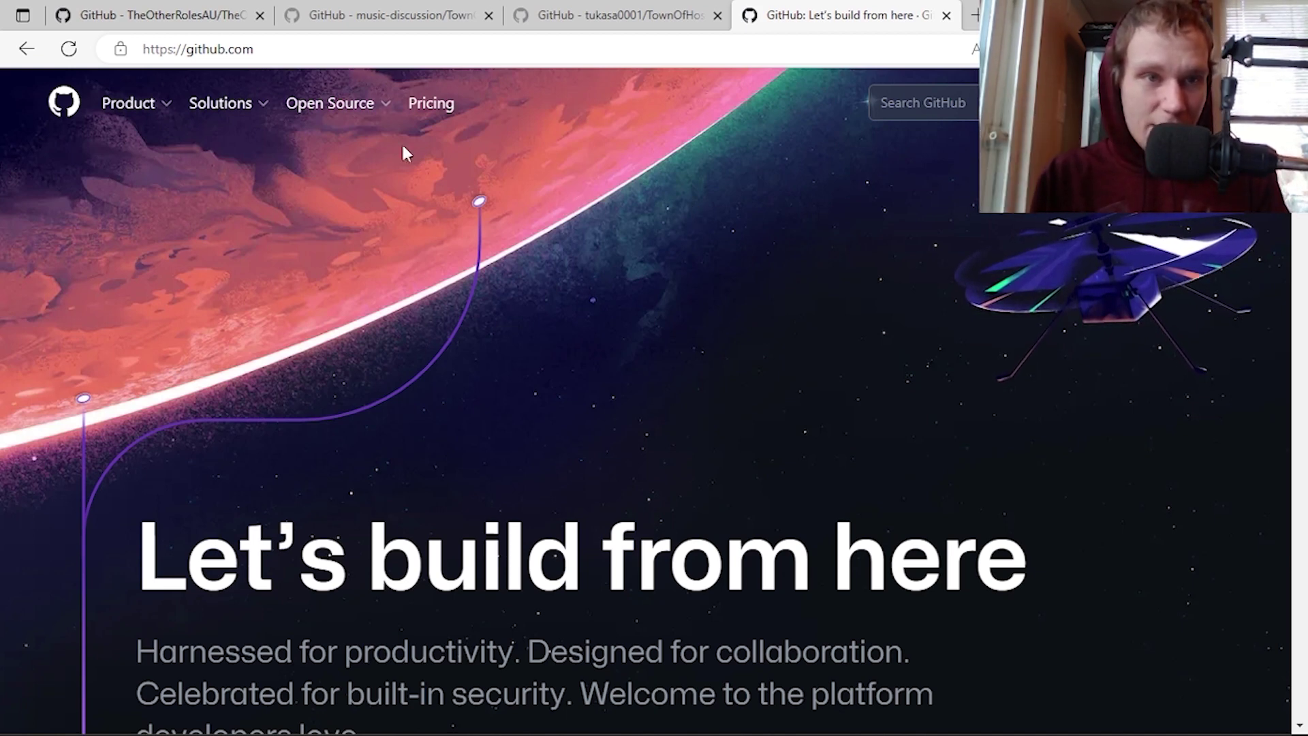
Close the GitHub home tab and highlight the tukasa0001/TownOfHost repository address
click(272, 48)
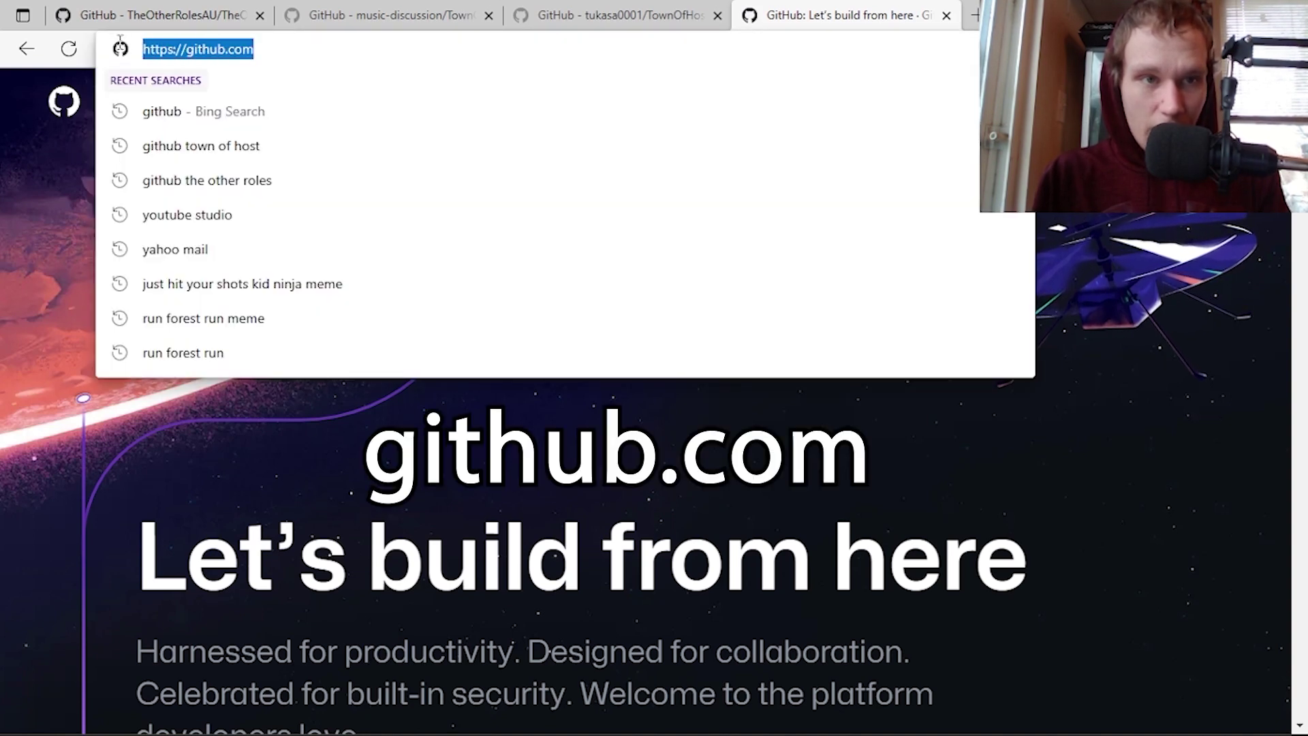
key(ctrl+w)
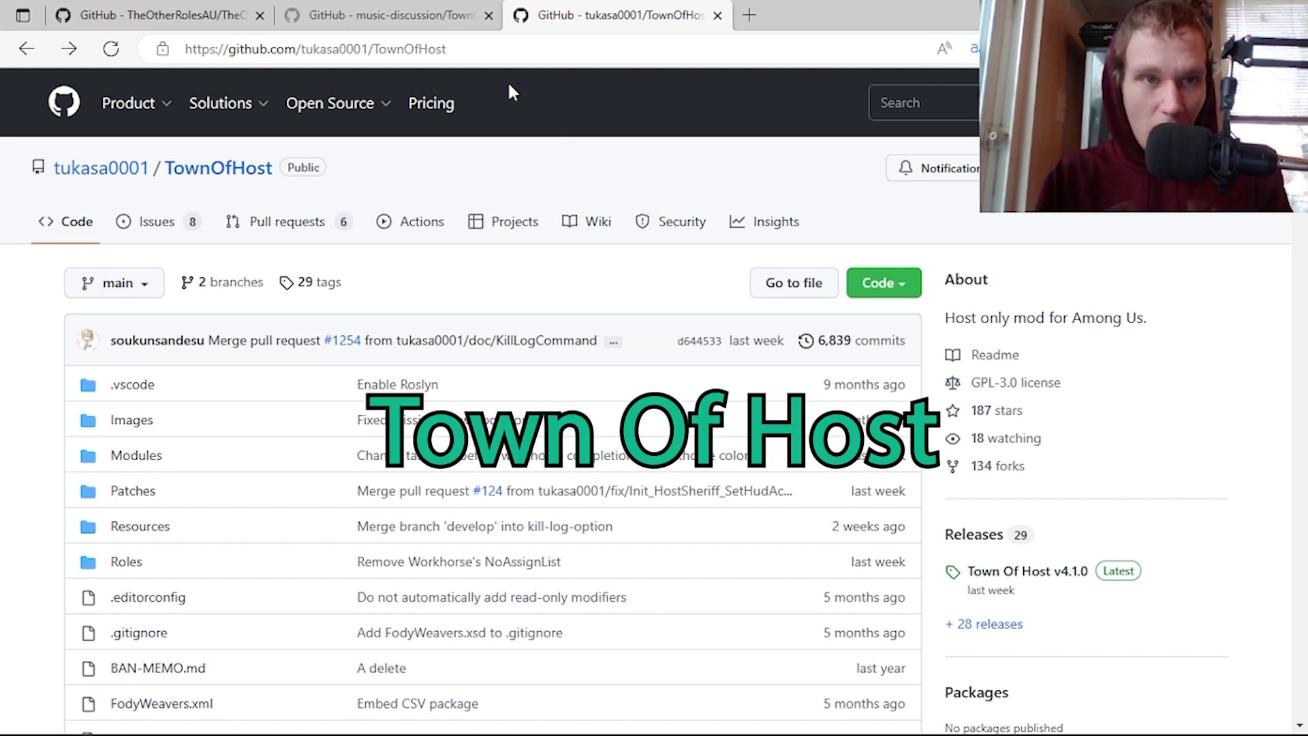
drag(463, 50, 396, 50)
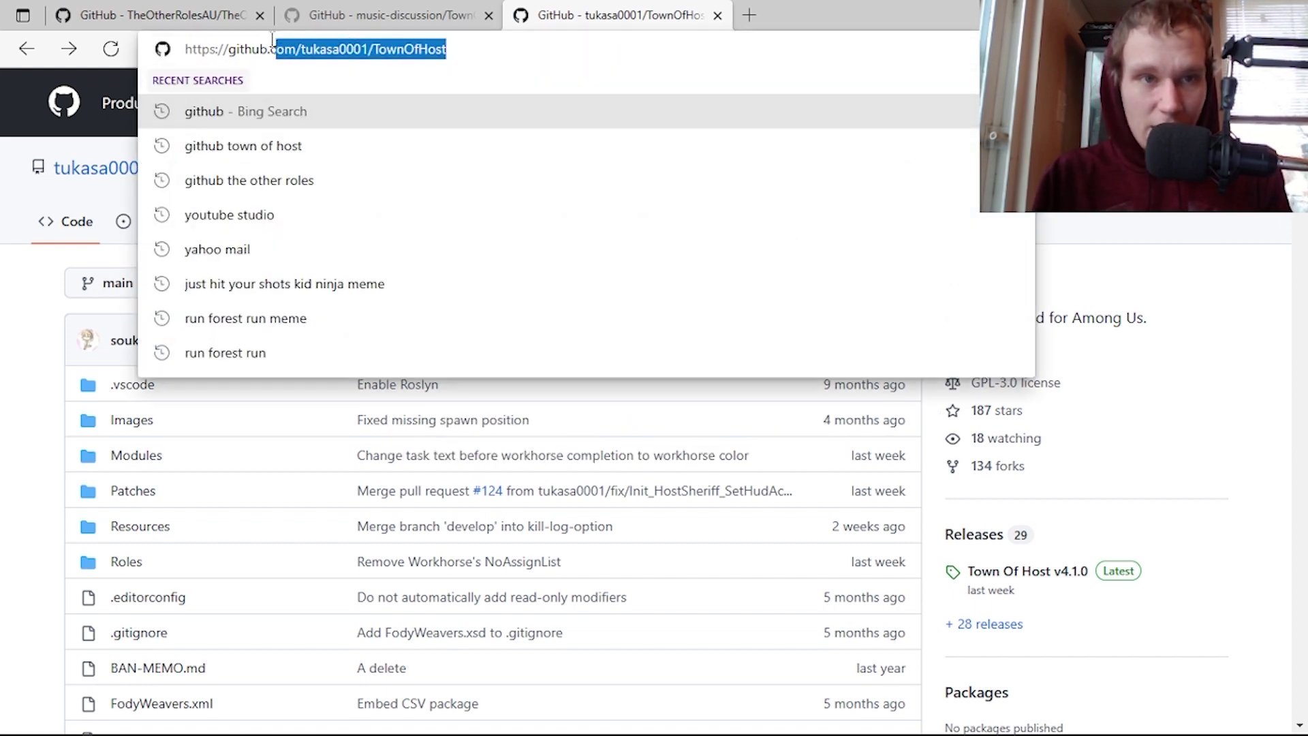
drag(271, 41, 195, 49)
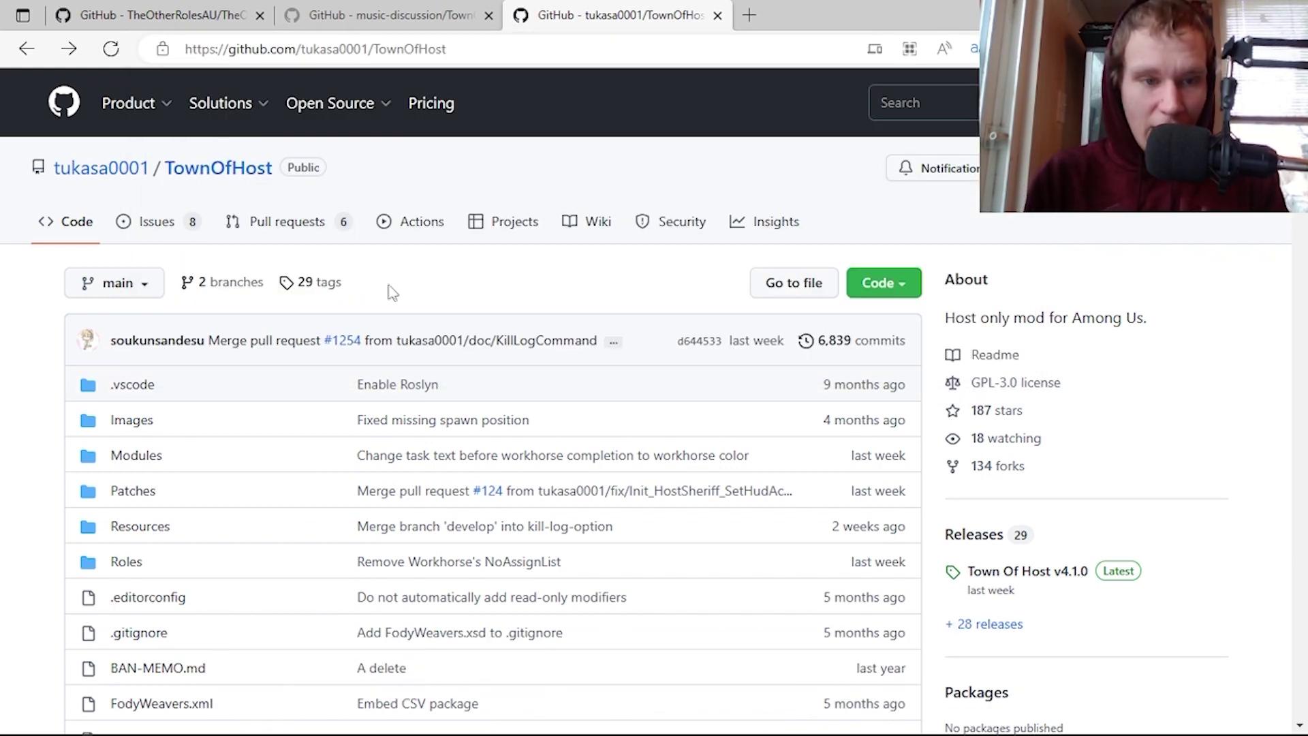
scroll(388, 292, down, 3)
scroll(388, 297, down, 5)
scroll(388, 302, down, 5)
scroll(388, 307, down, 5)
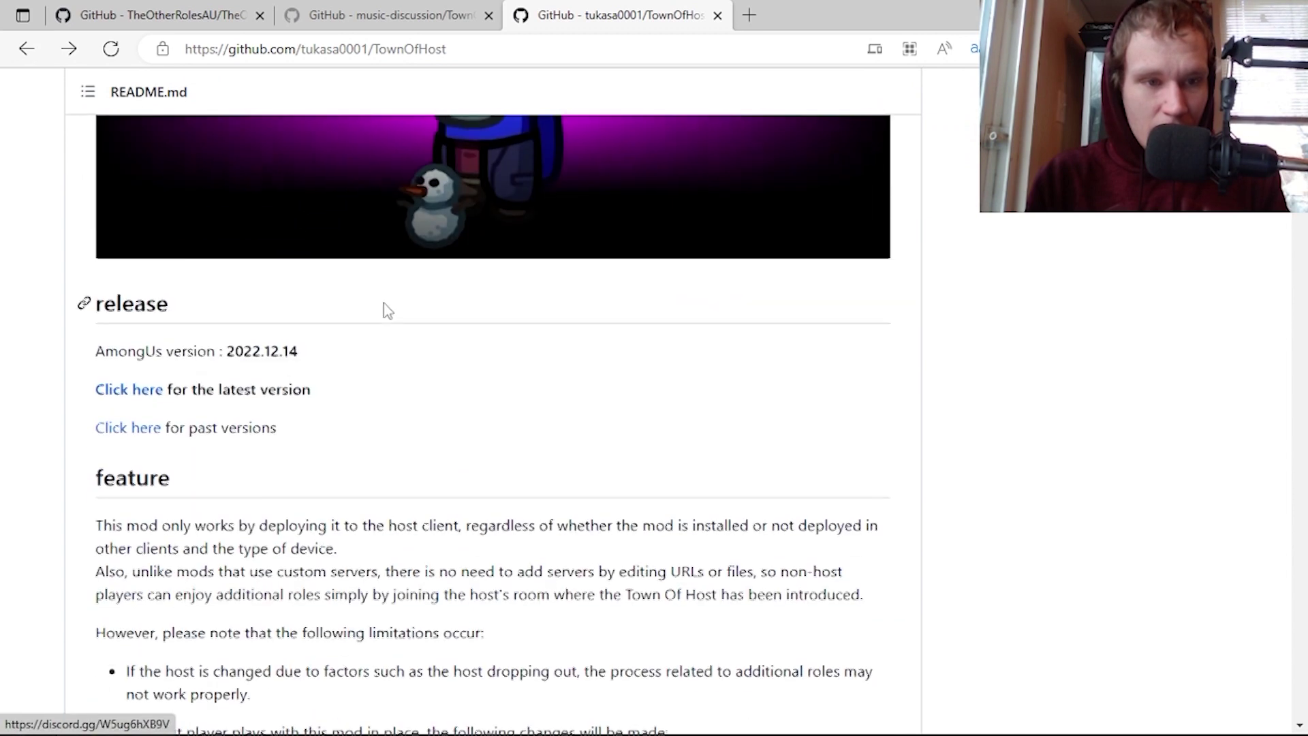
scroll(388, 310, down, 1)
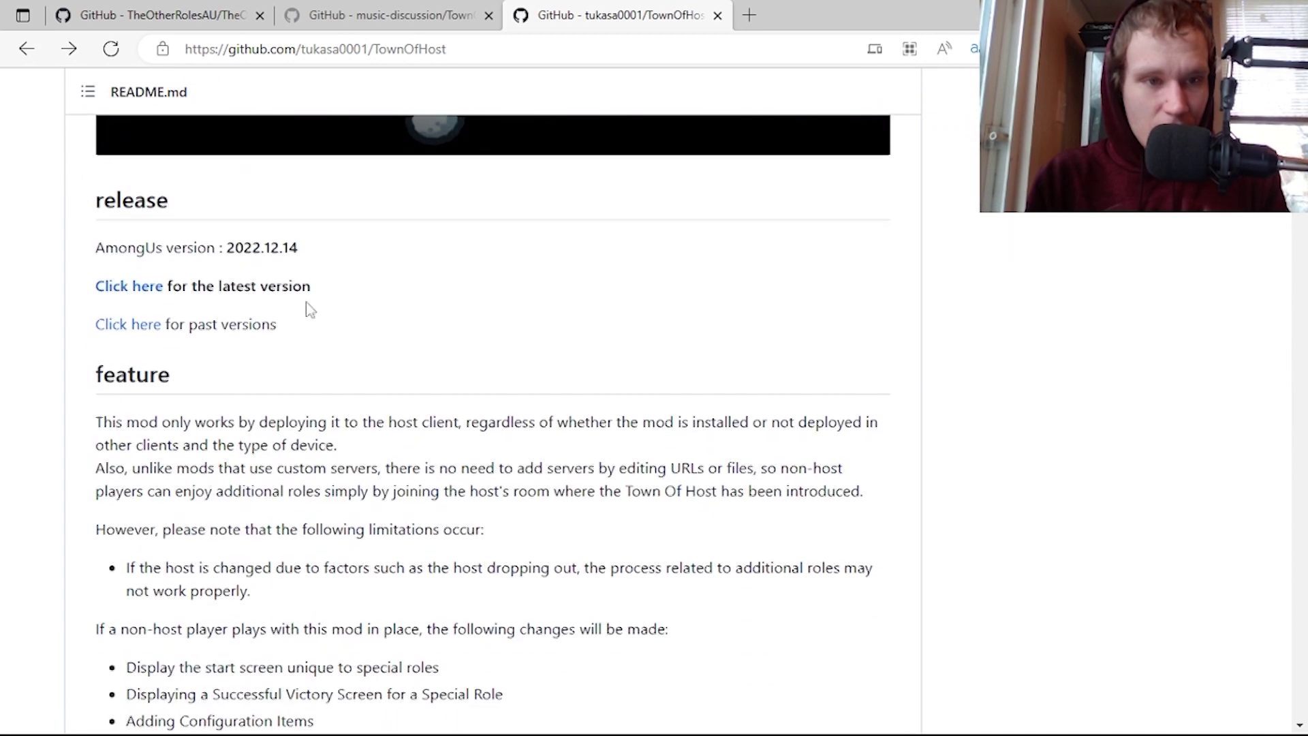
Follow the README's 'Click here' link to the latest Town Of Host release
click(124, 293)
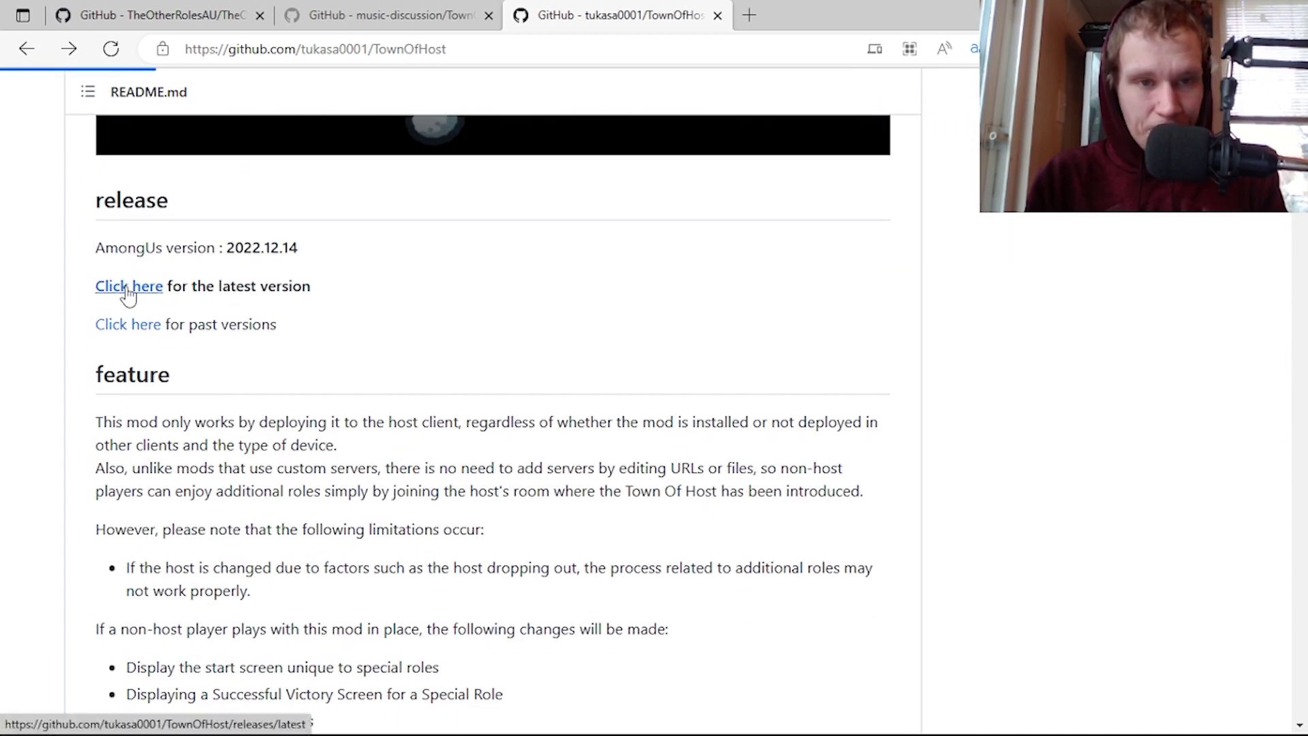
scroll(293, 356, down, 4)
scroll(292, 356, down, 3)
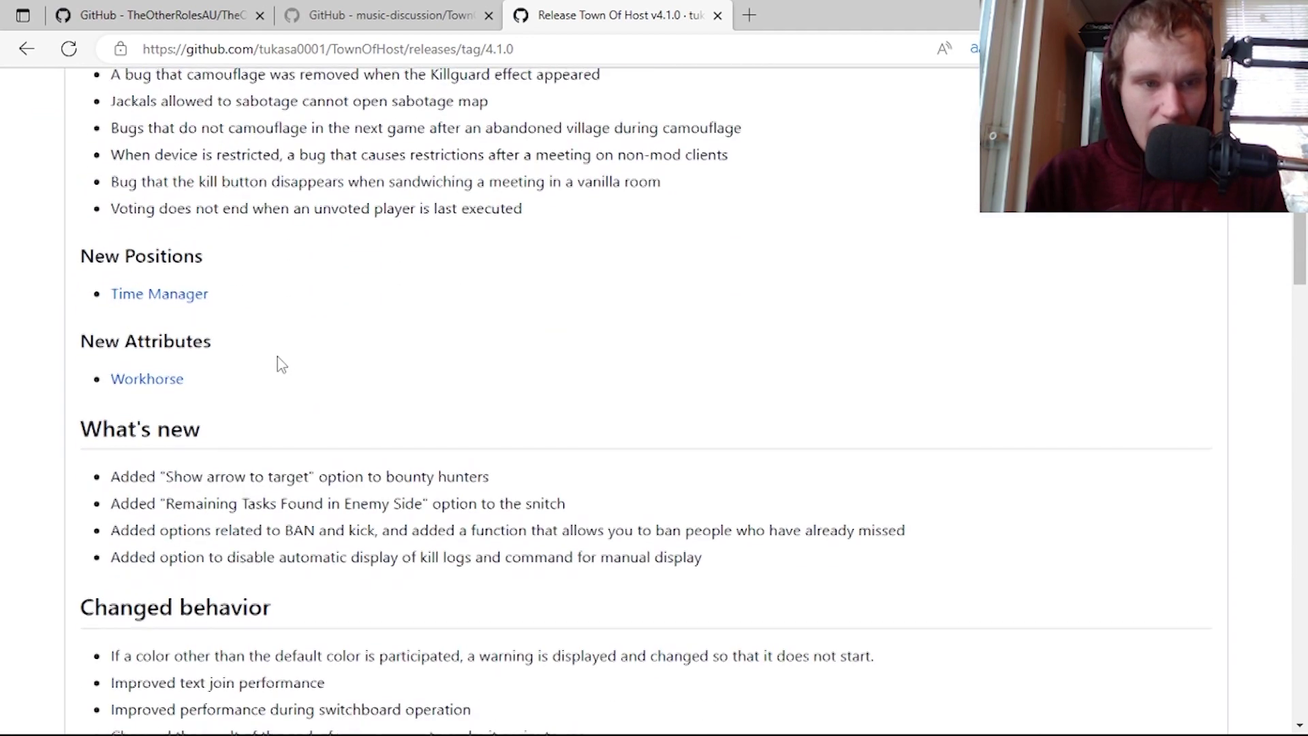
scroll(281, 358, down, 1)
scroll(276, 357, down, 5)
scroll(277, 358, down, 5)
scroll(275, 368, down, 5)
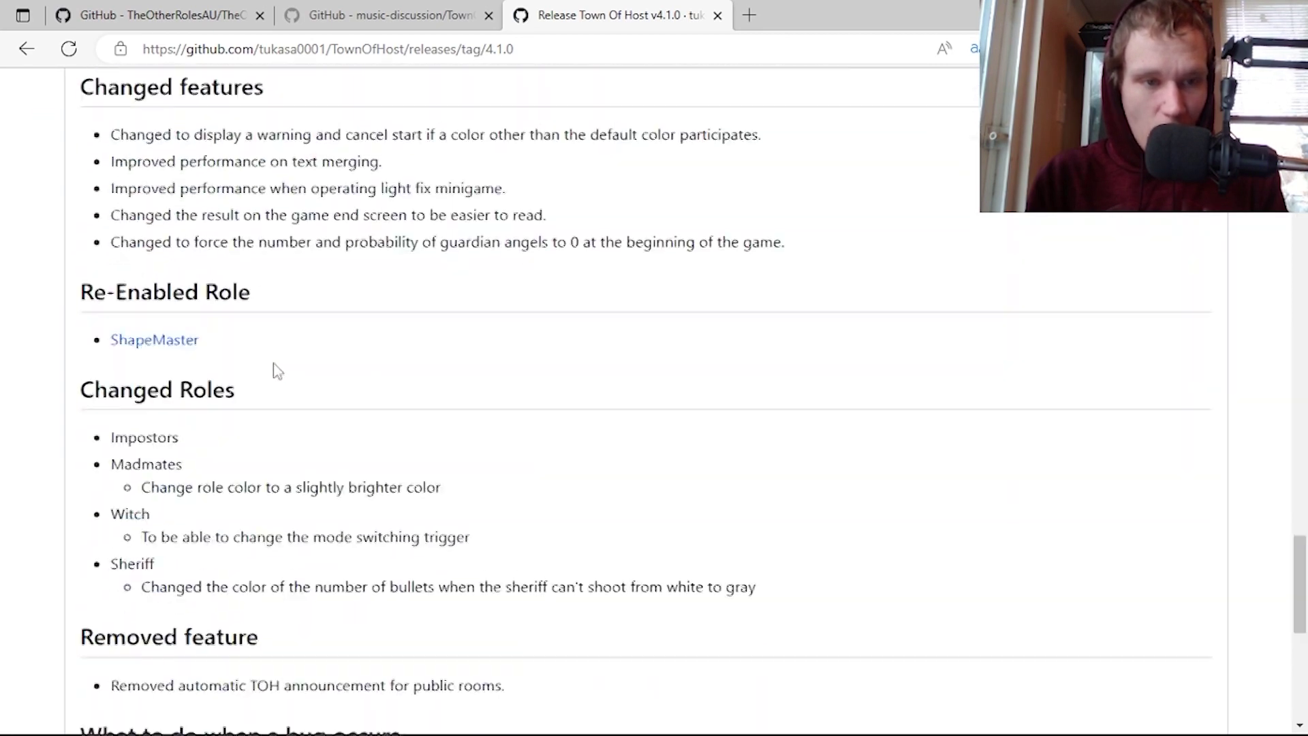
scroll(275, 368, down, 5)
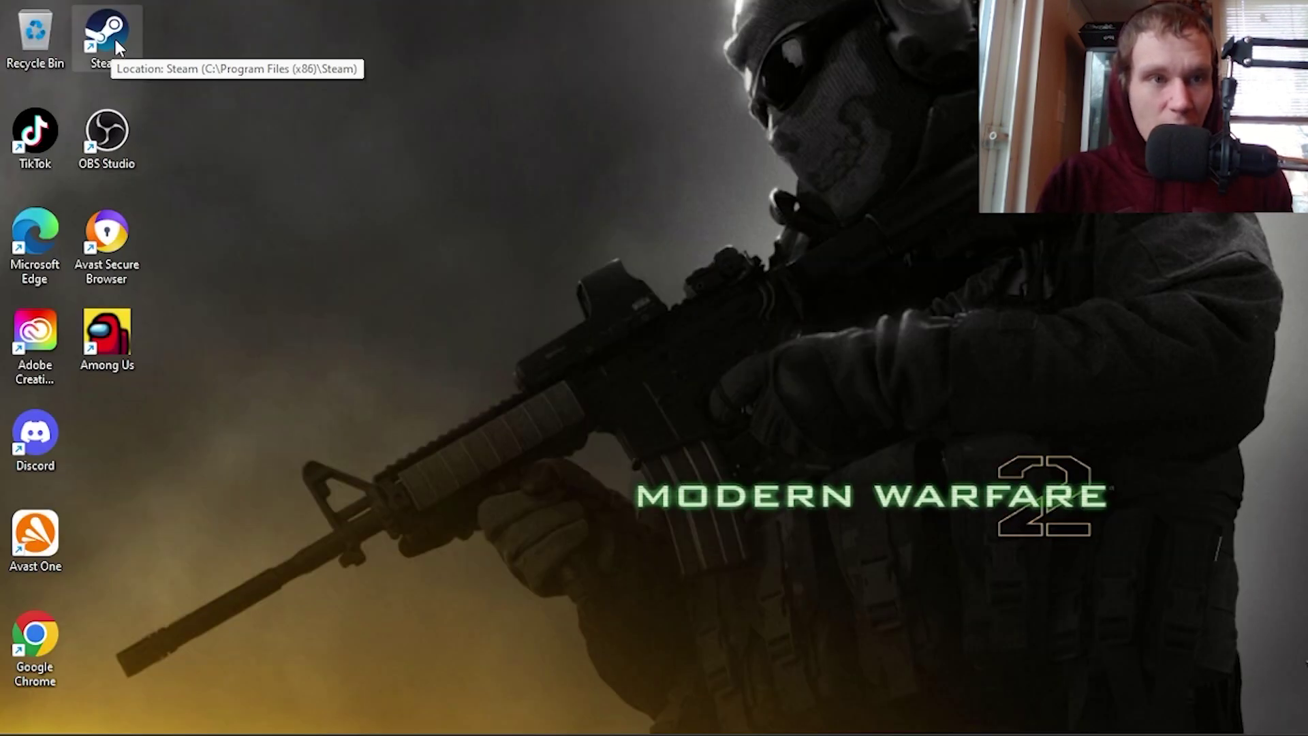
Launch Steam and browse Among Us's local files via Manage > Browse local files
double_click(113, 38)
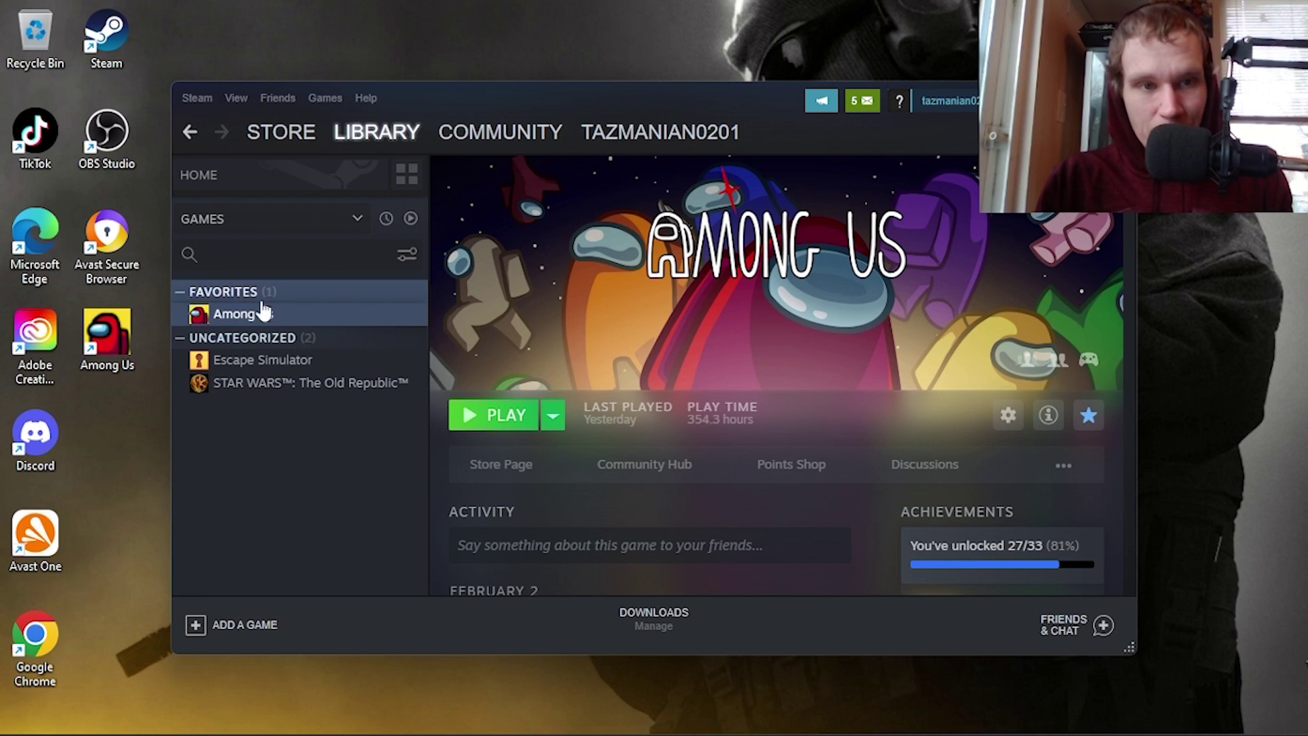
click(264, 316)
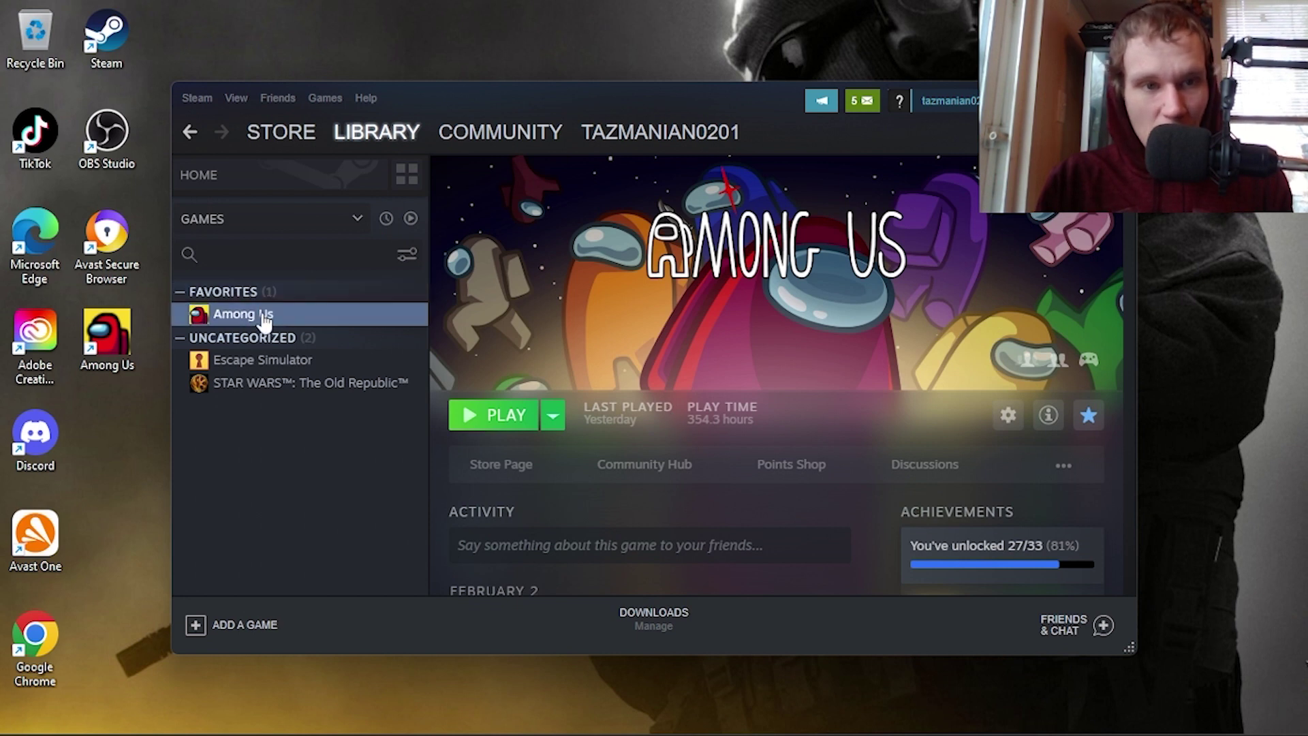
click(1006, 416)
mouse_move(895, 499)
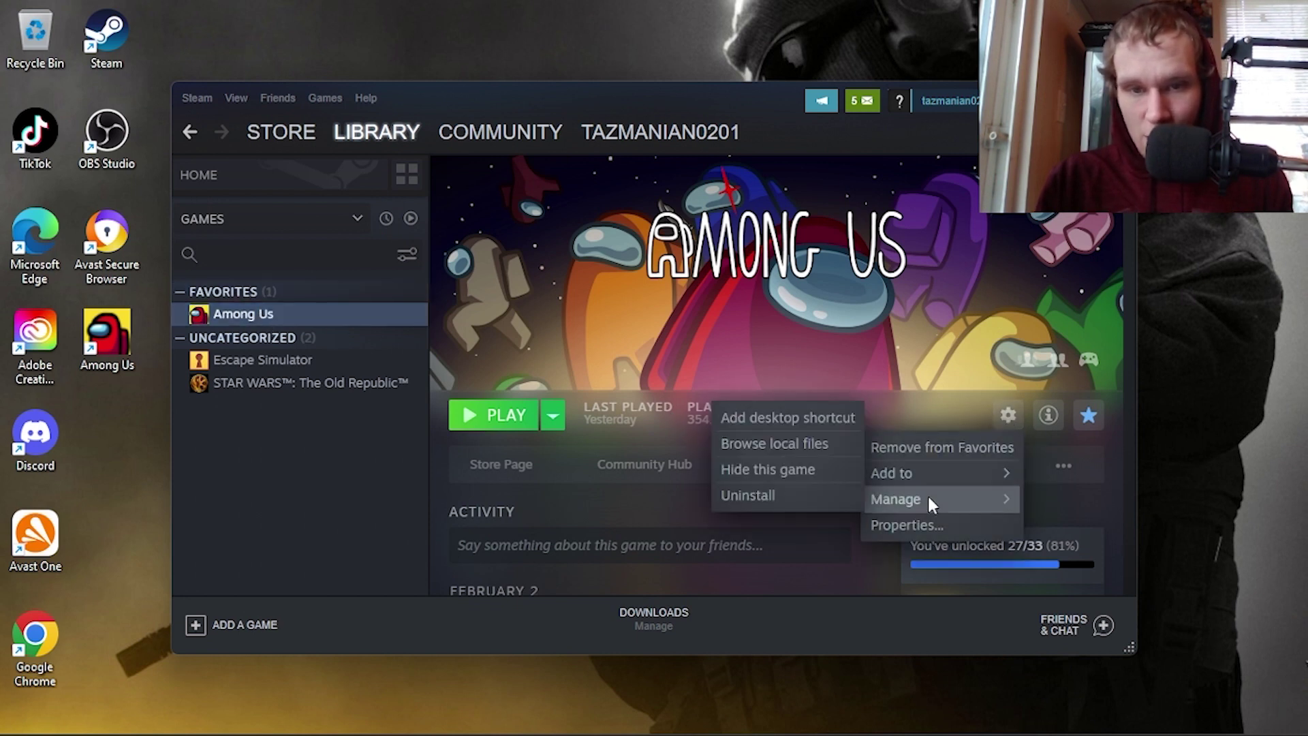
click(799, 441)
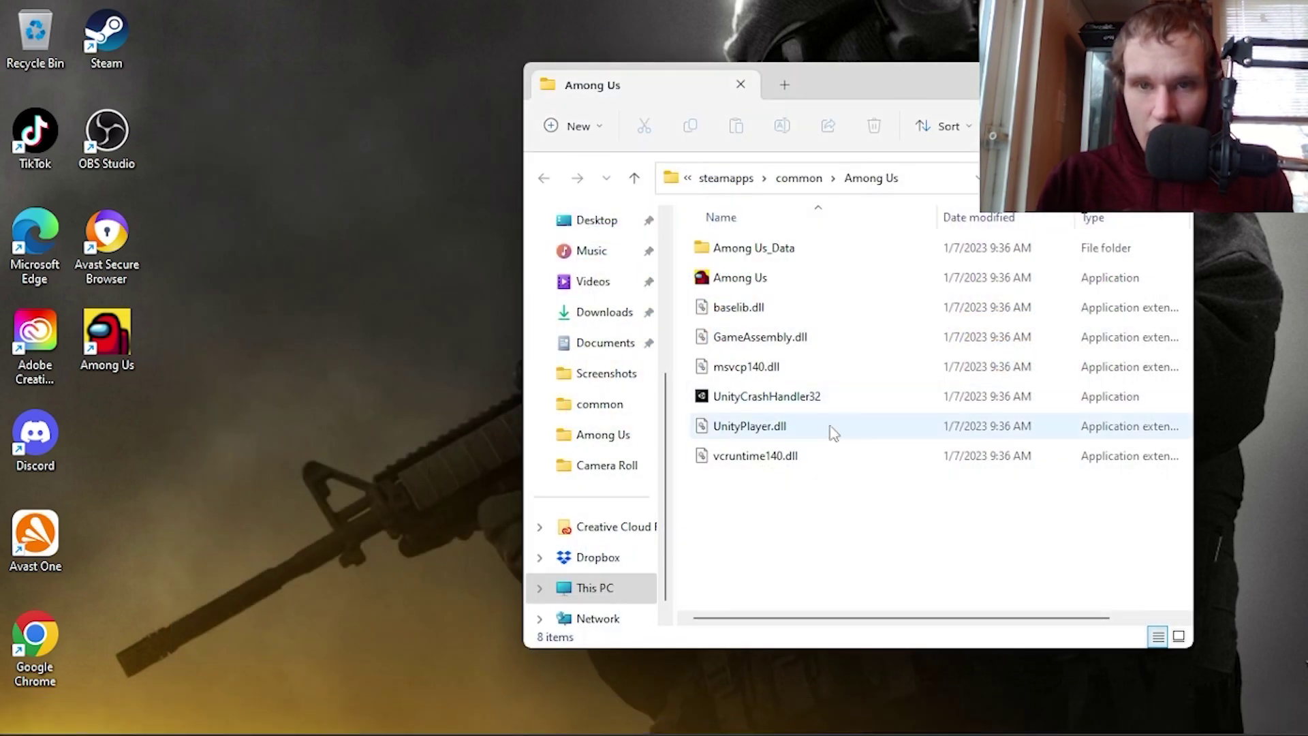
Copy all Among Us game files and create a new Town Of Host folder in common
drag(776, 478, 787, 249)
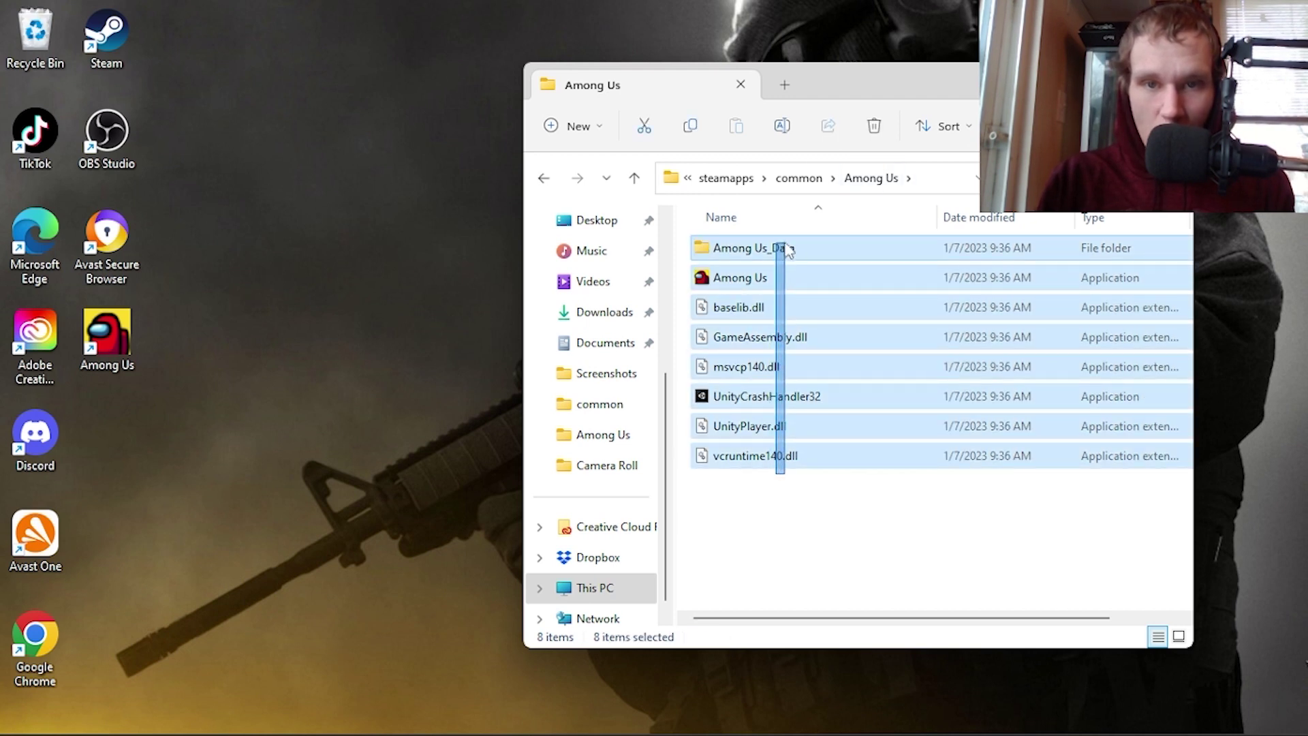
click(692, 129)
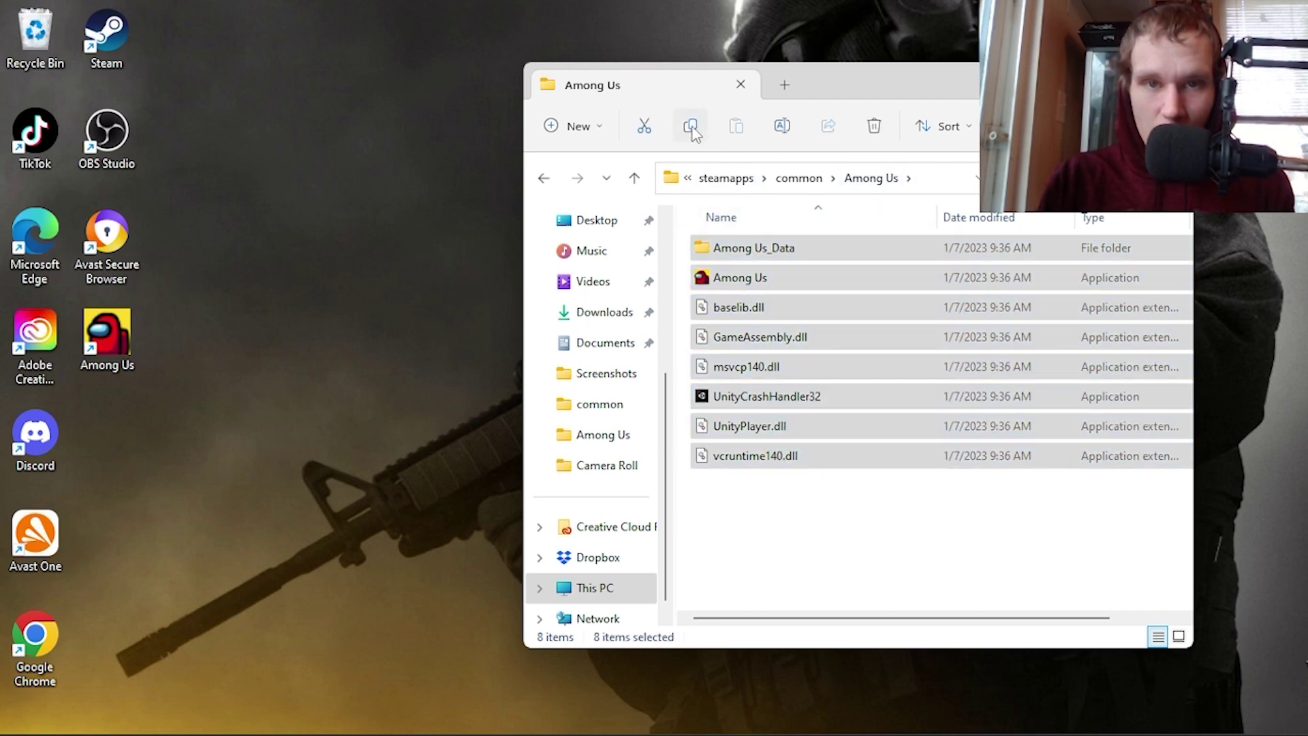
click(800, 178)
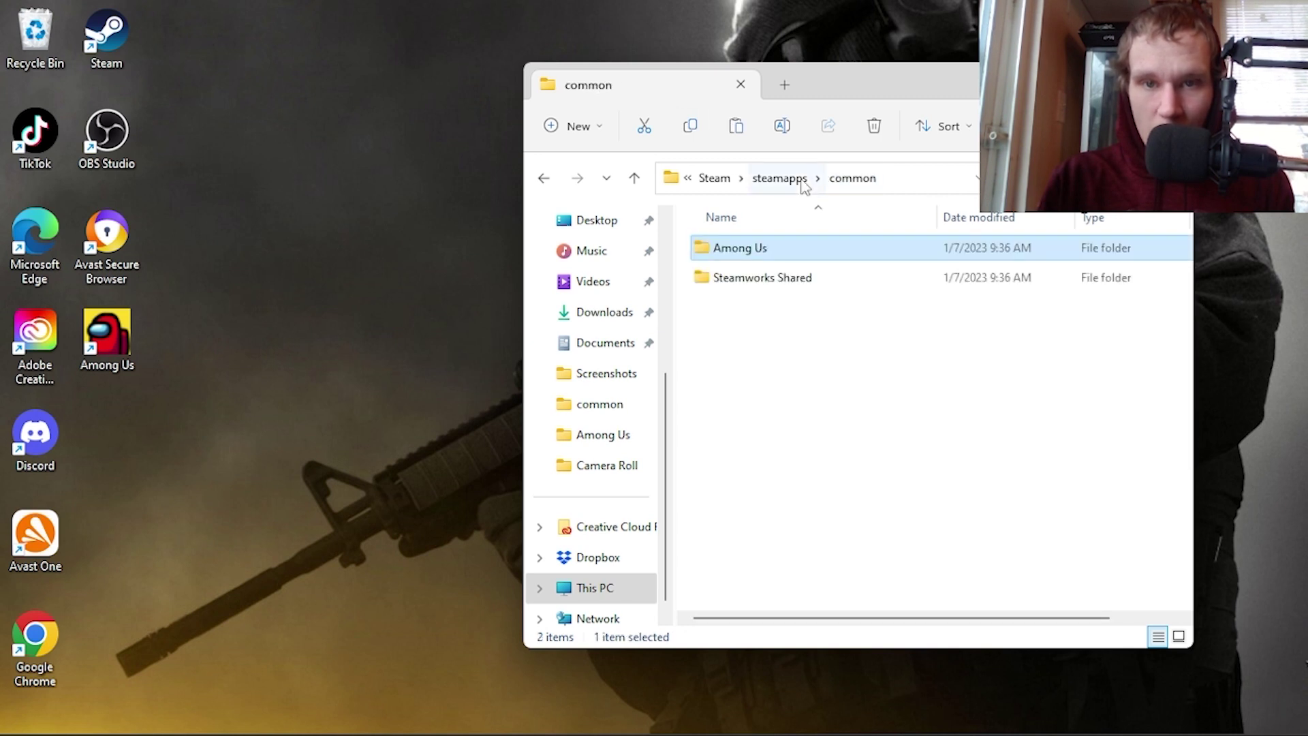
click(768, 334)
right_click(760, 344)
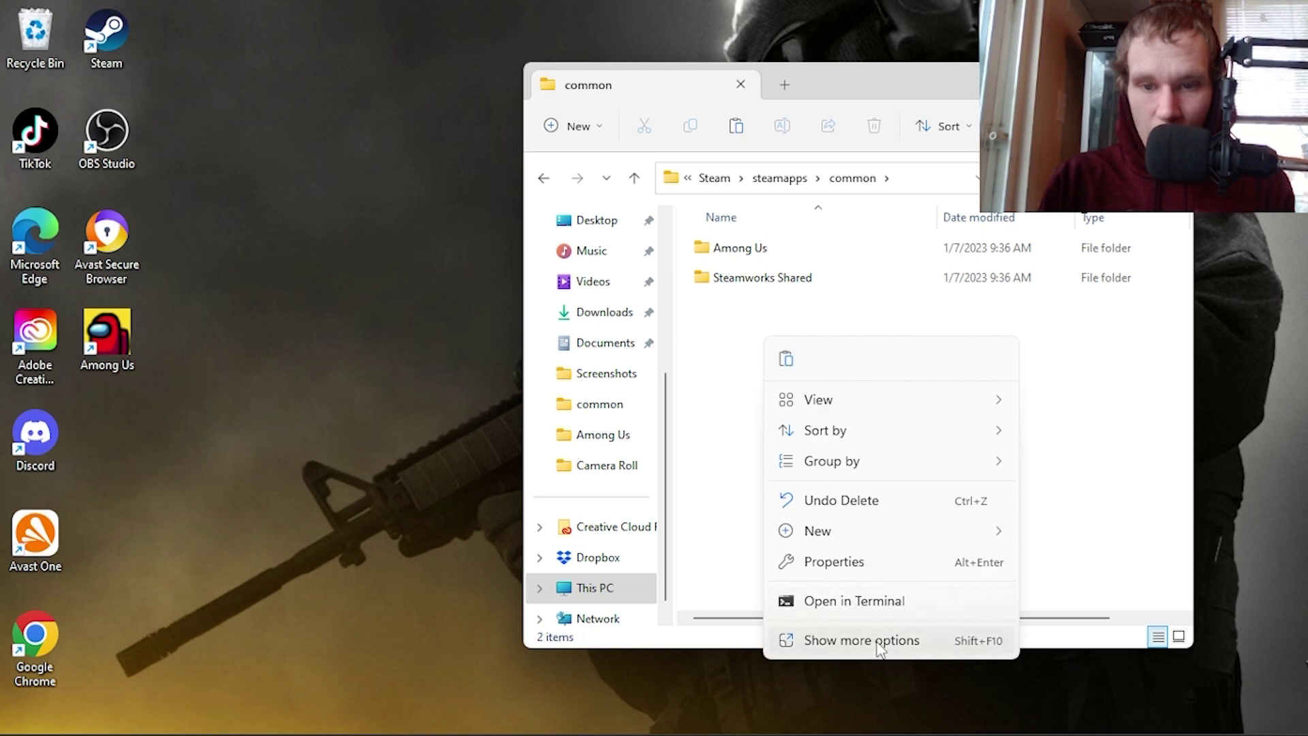
mouse_move(813, 541)
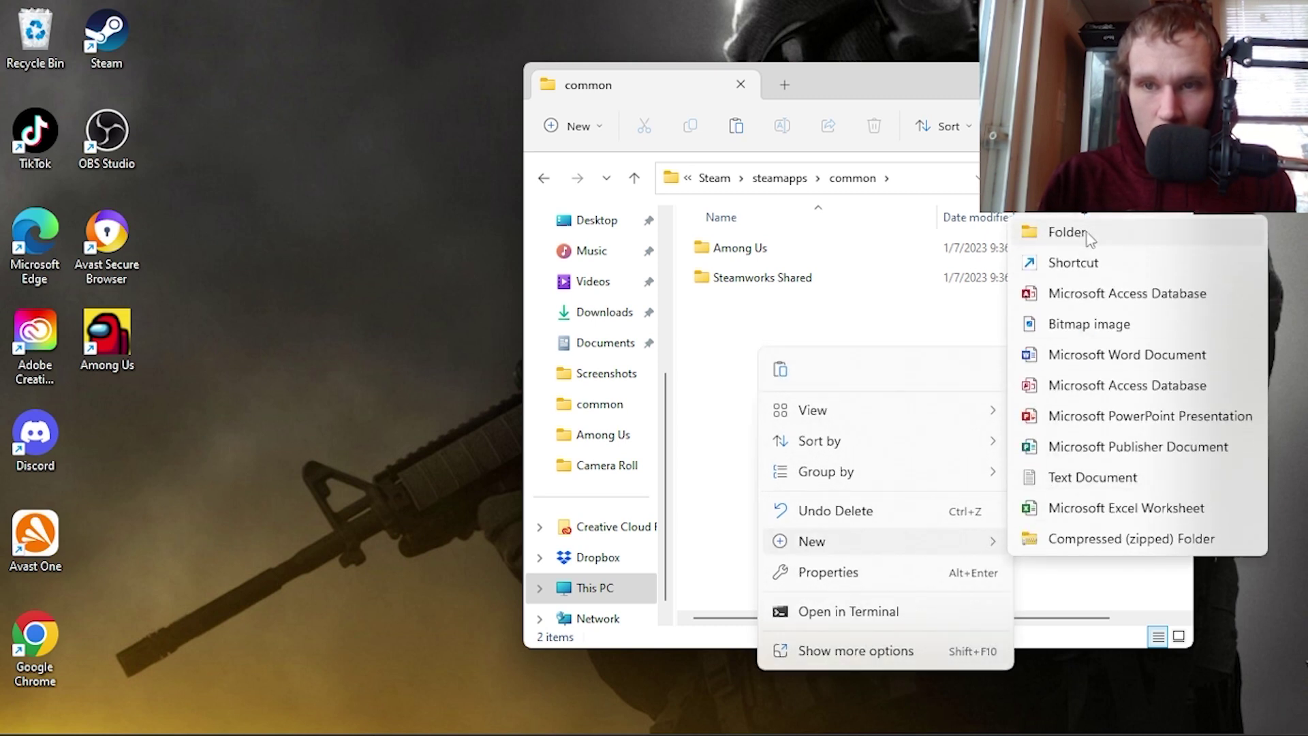
click(1087, 232)
text(Town Of Host)
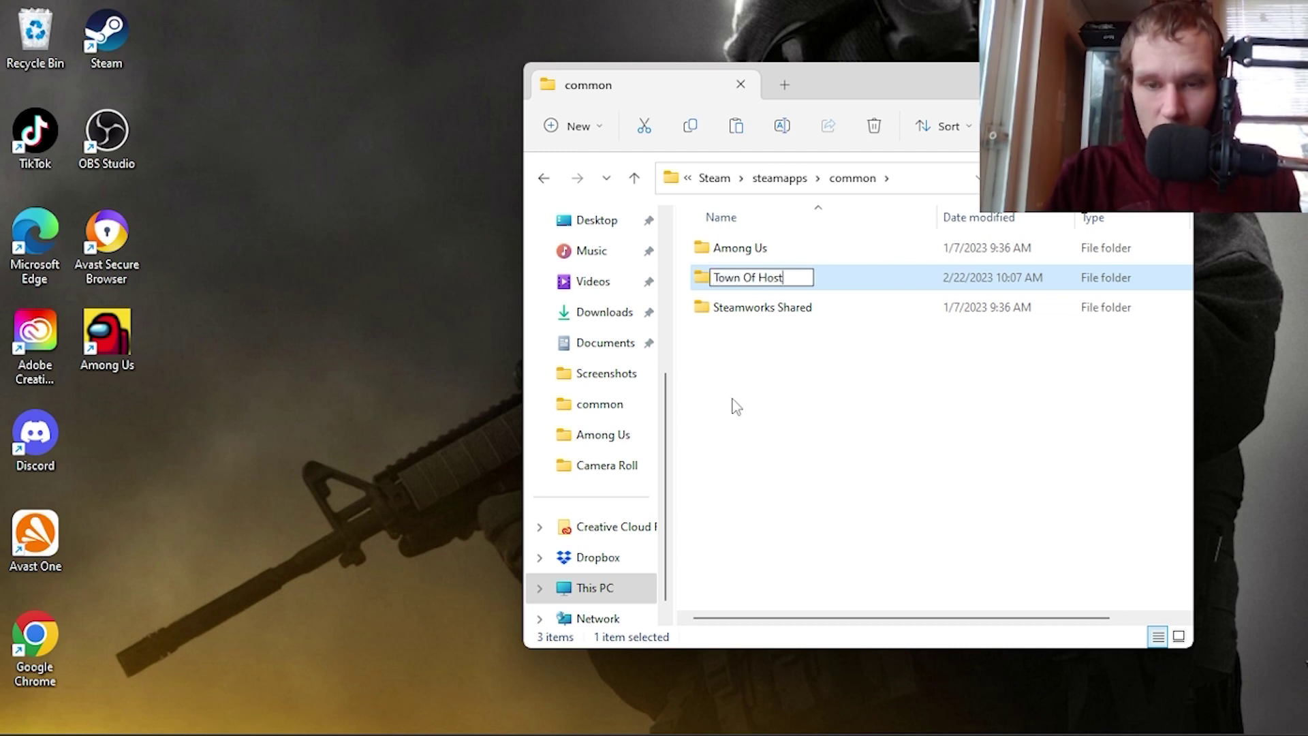
key(Return)
Paste the copied game files into the Town Of Host folder and switch to the Downloads window
click(751, 352)
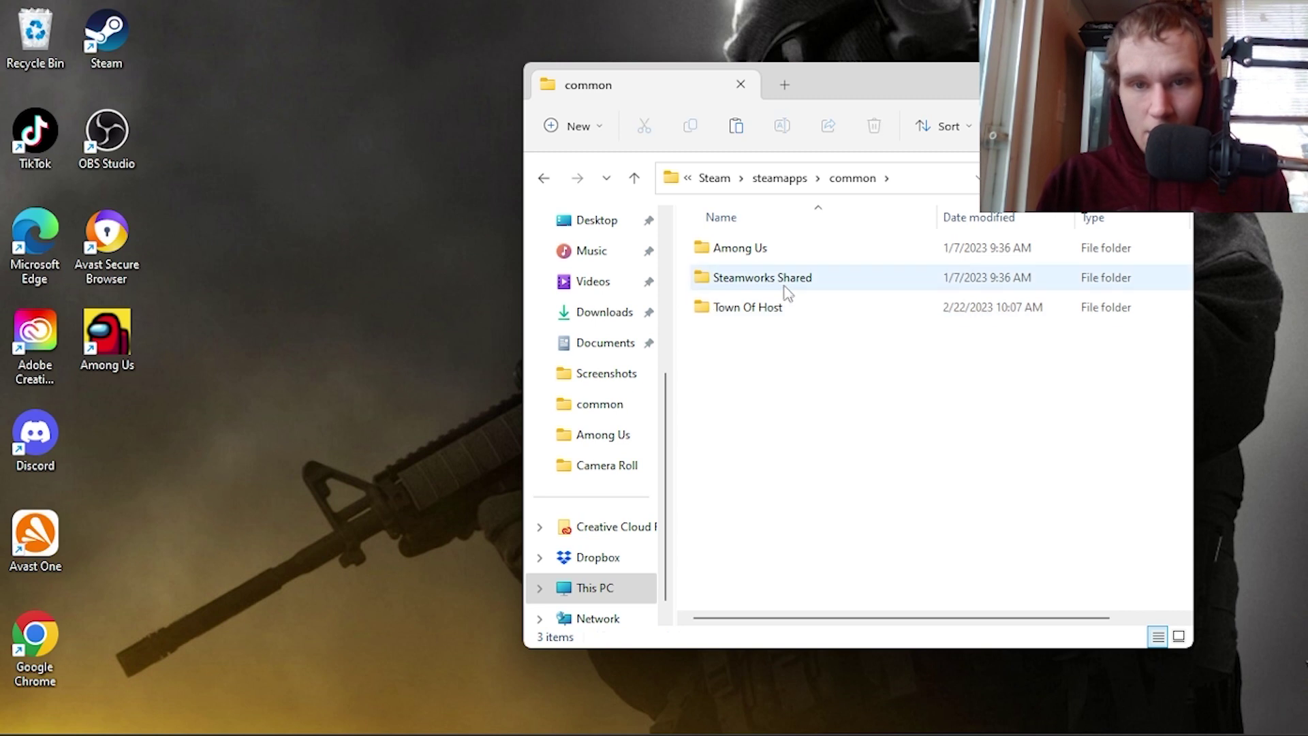
double_click(783, 307)
right_click(780, 324)
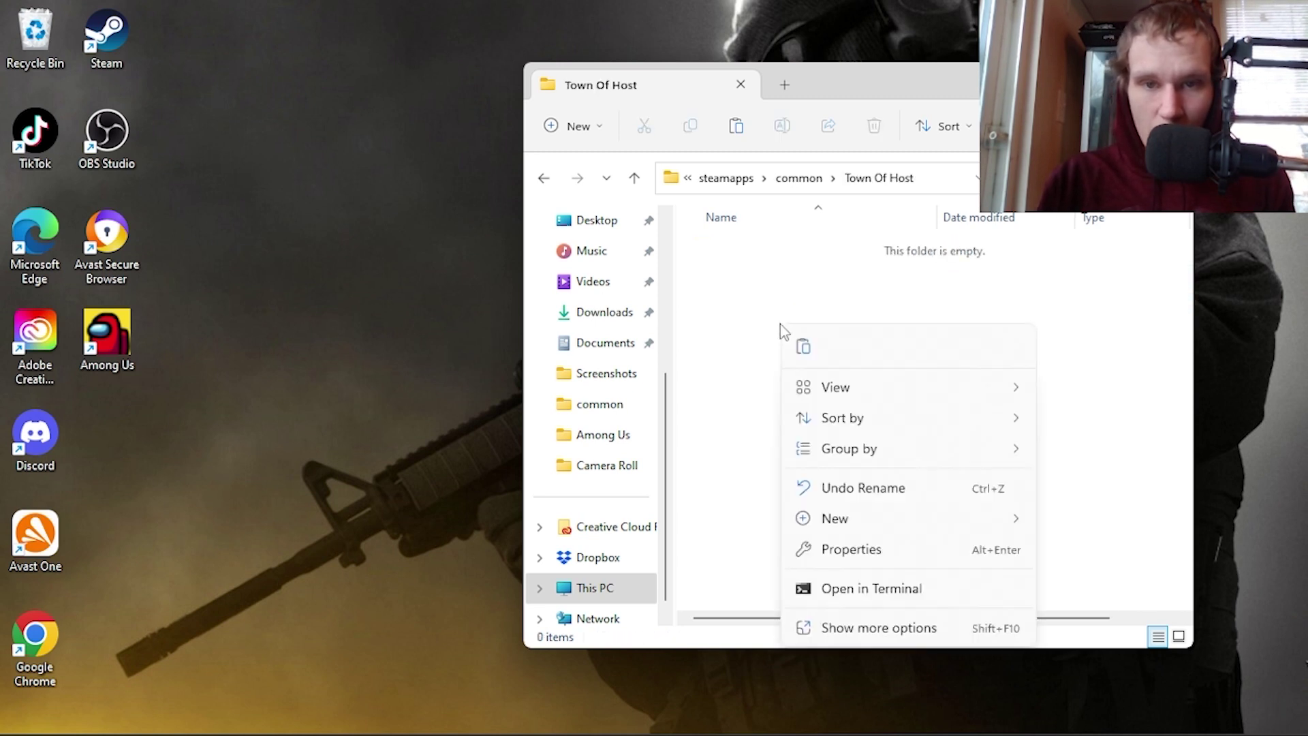
click(805, 349)
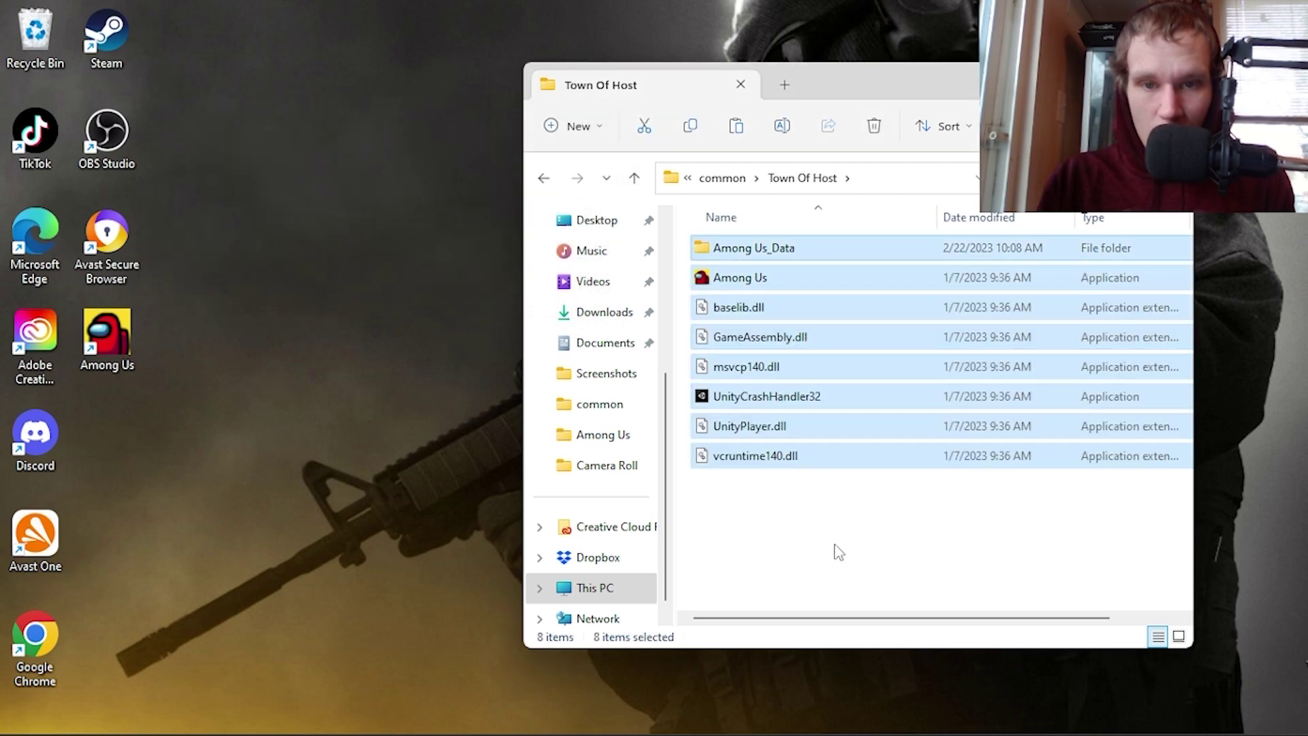
key(alt+Tab)
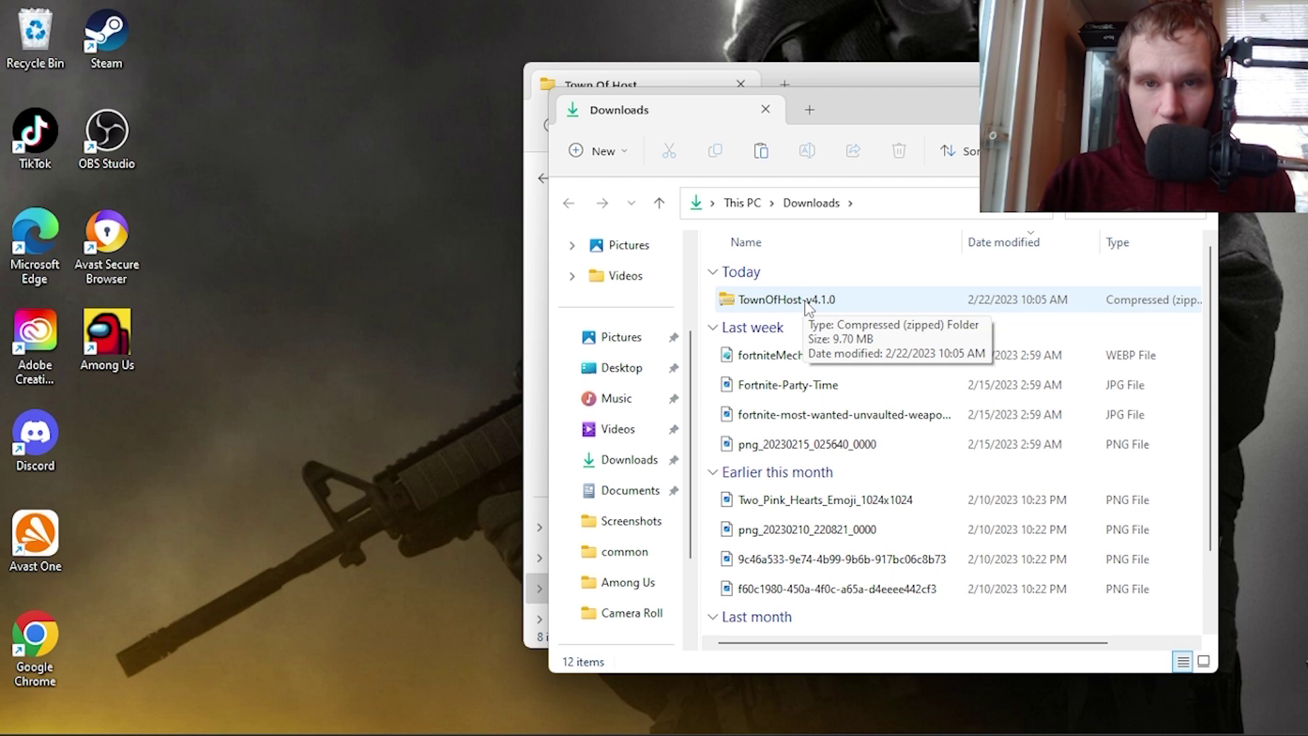
Copy all six mod files from the TownOfHost-v4.1.0 zip and paste them into Town Of Host
click(807, 306)
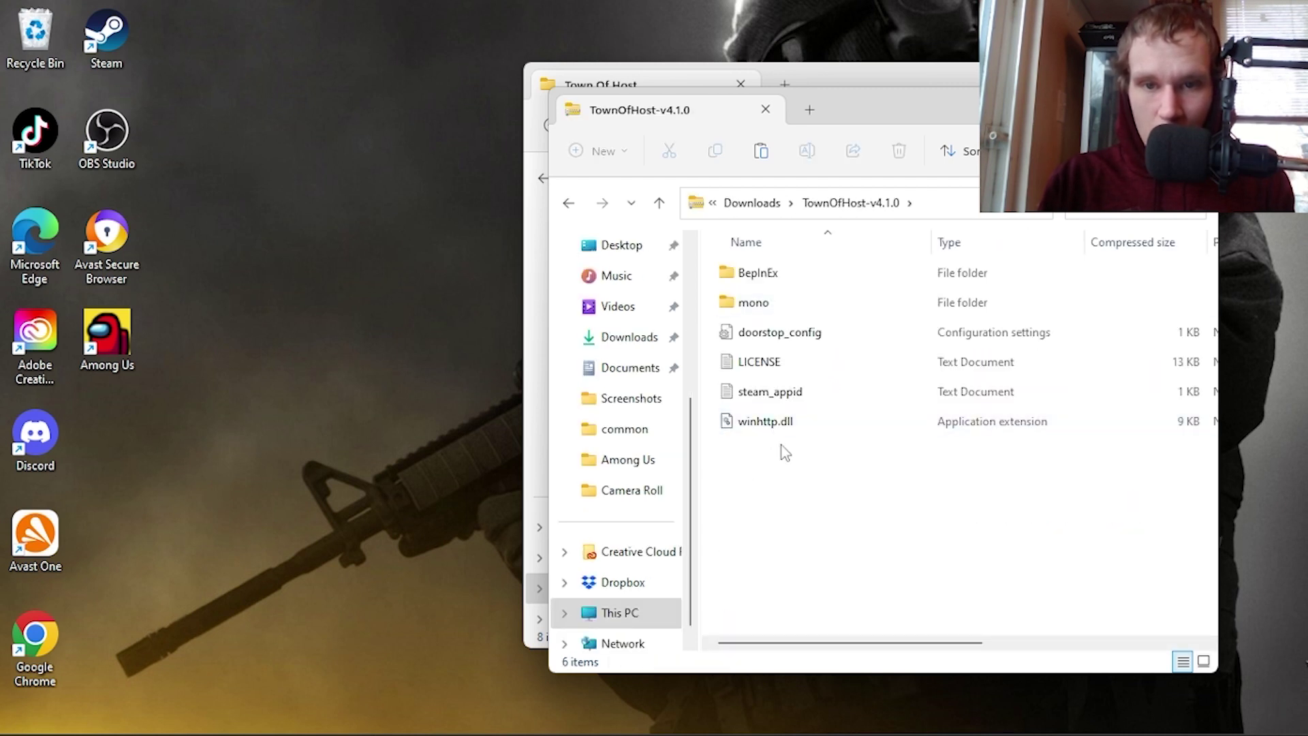
drag(781, 443, 771, 282)
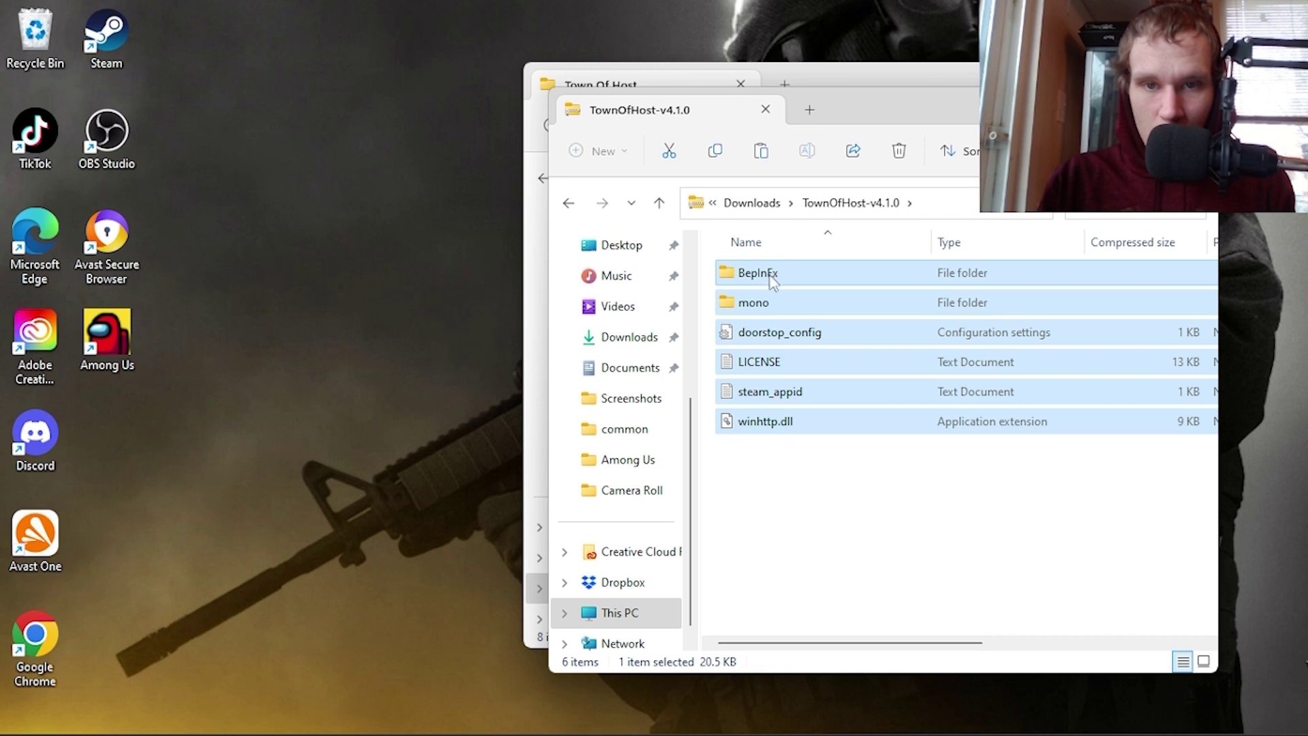
click(714, 153)
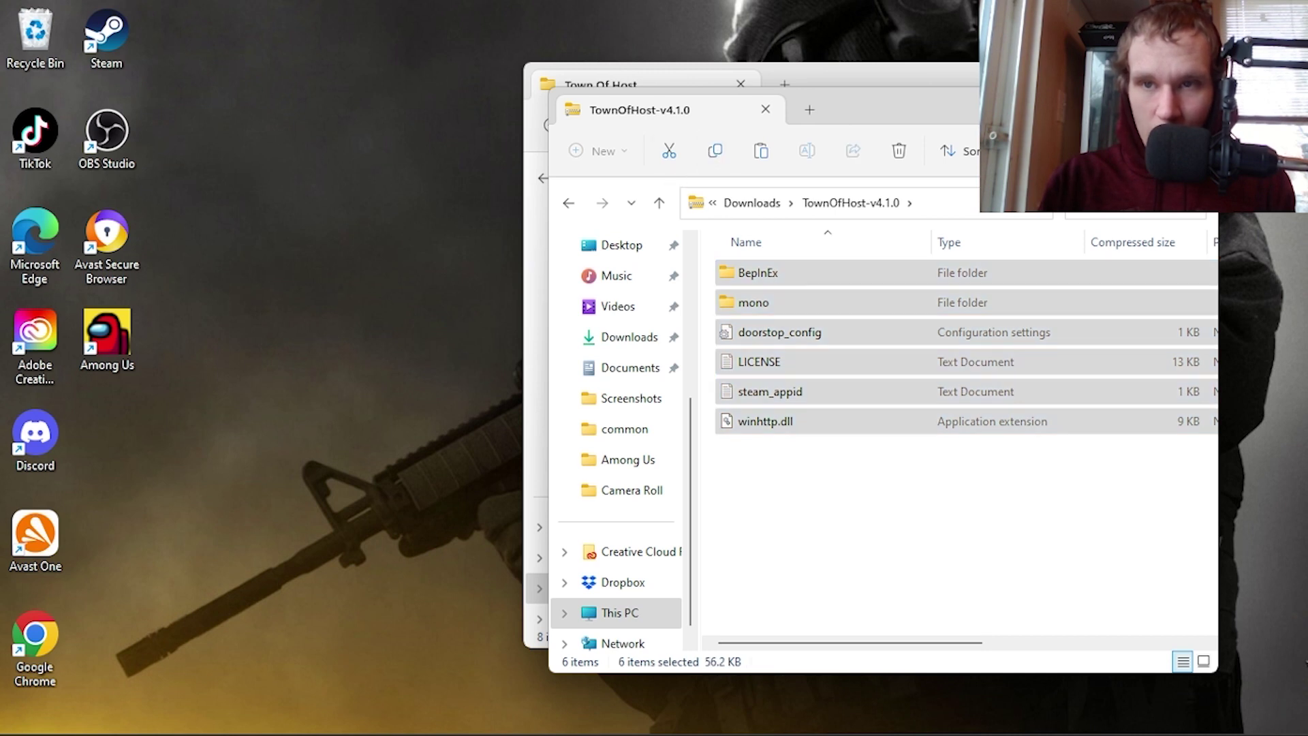
click(1193, 103)
right_click(799, 498)
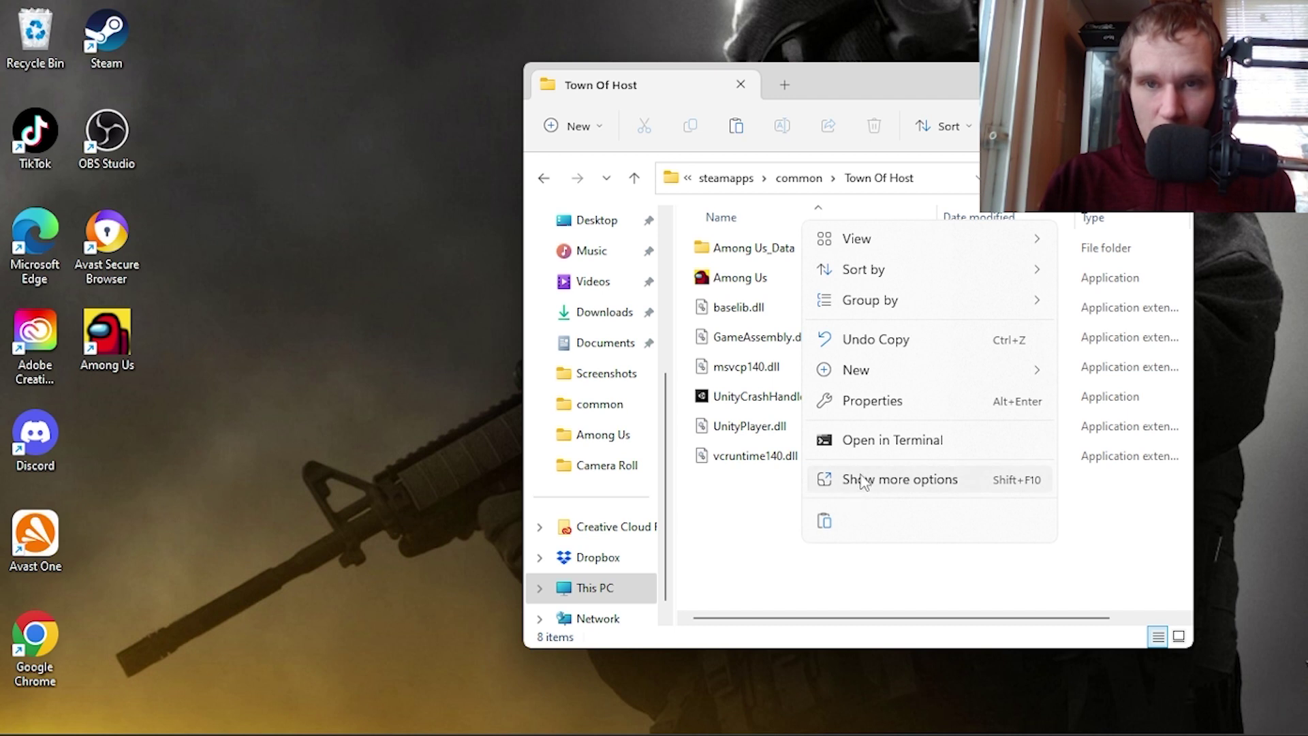
click(824, 522)
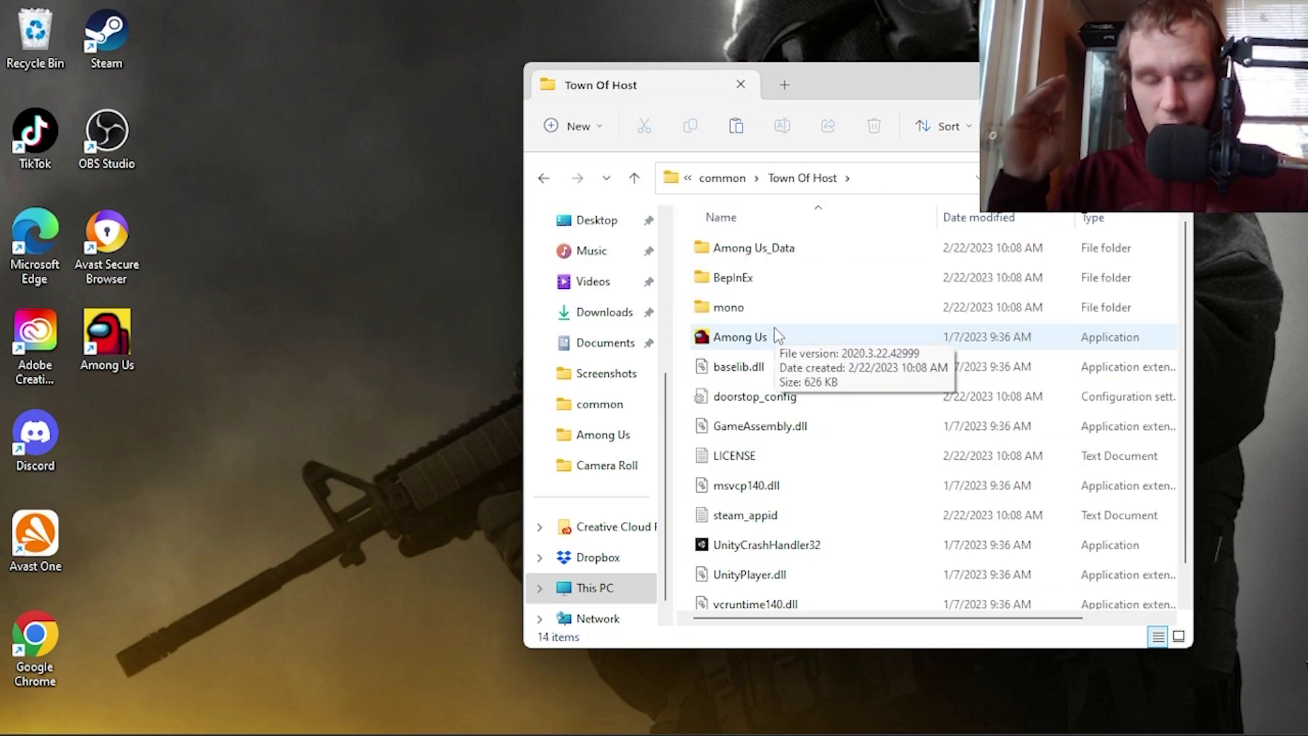
Create a shortcut to Among Us.exe in Town Of Host and drag it onto the desktop
click(756, 337)
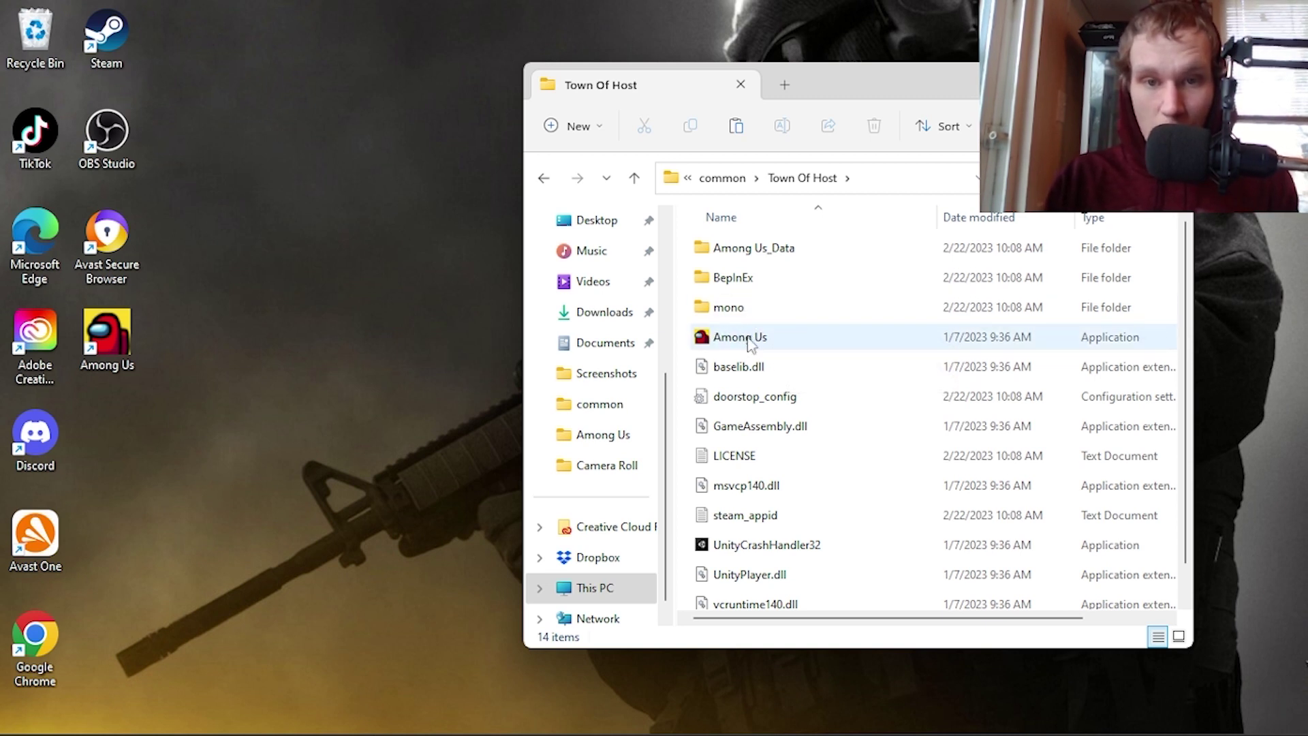
right_click(747, 343)
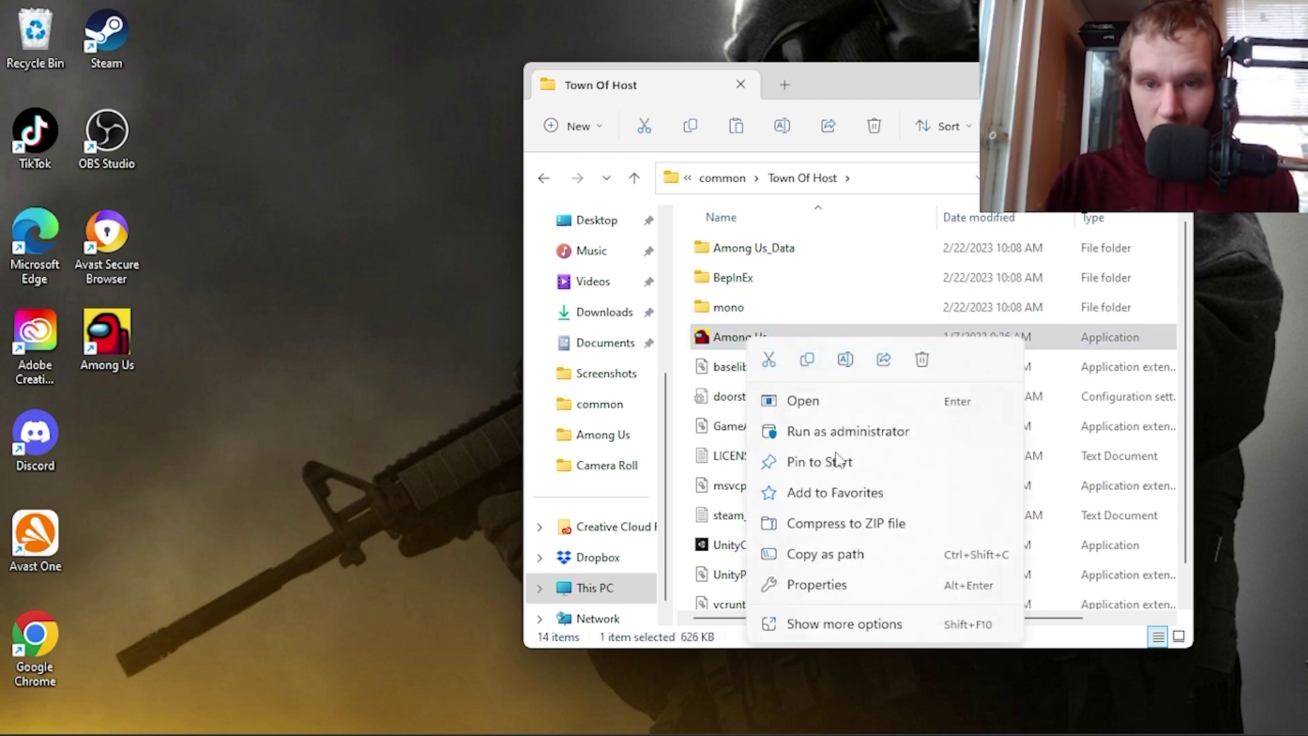
click(845, 625)
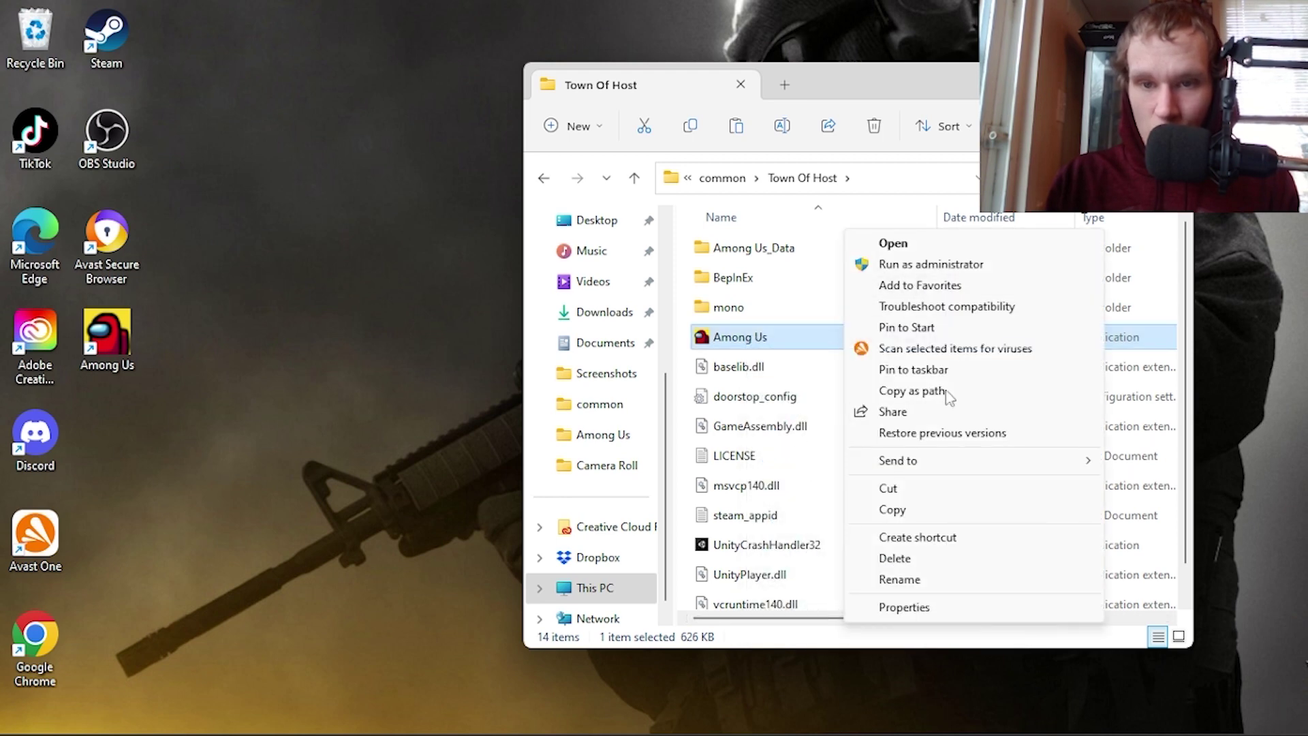
click(919, 537)
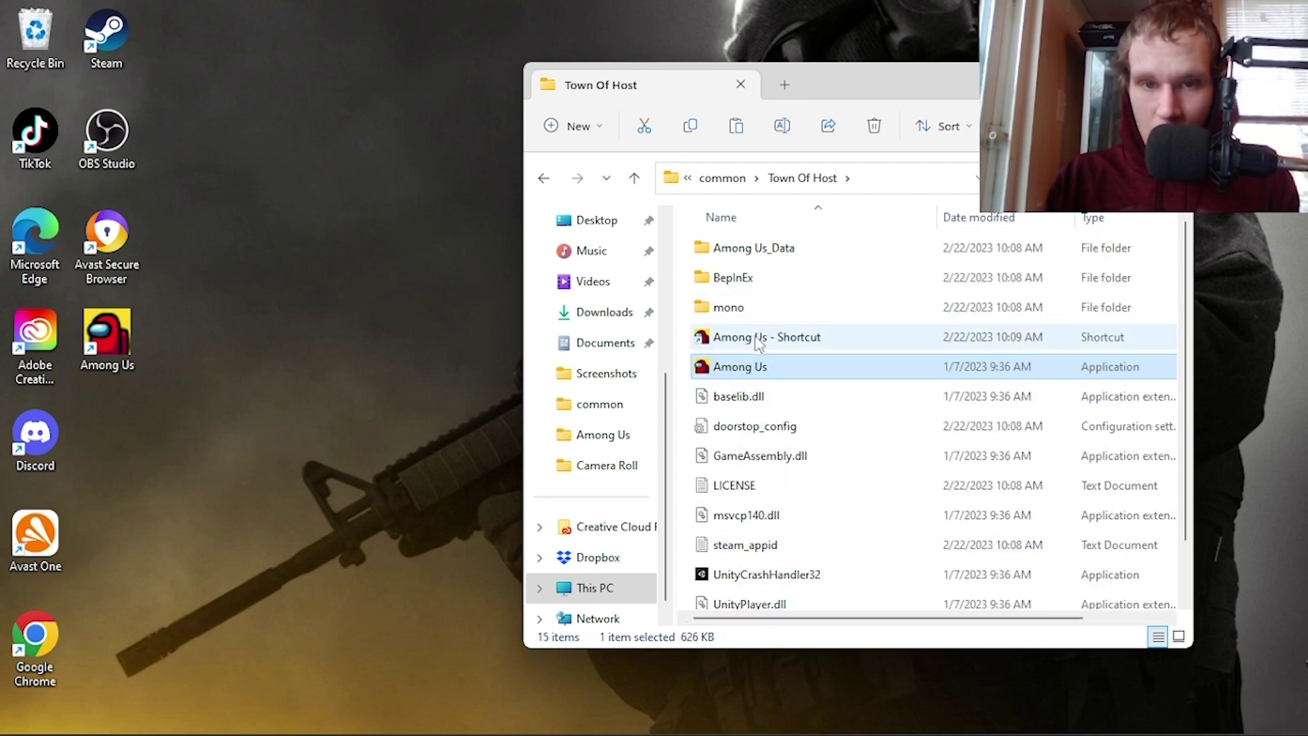
drag(753, 344, 127, 449)
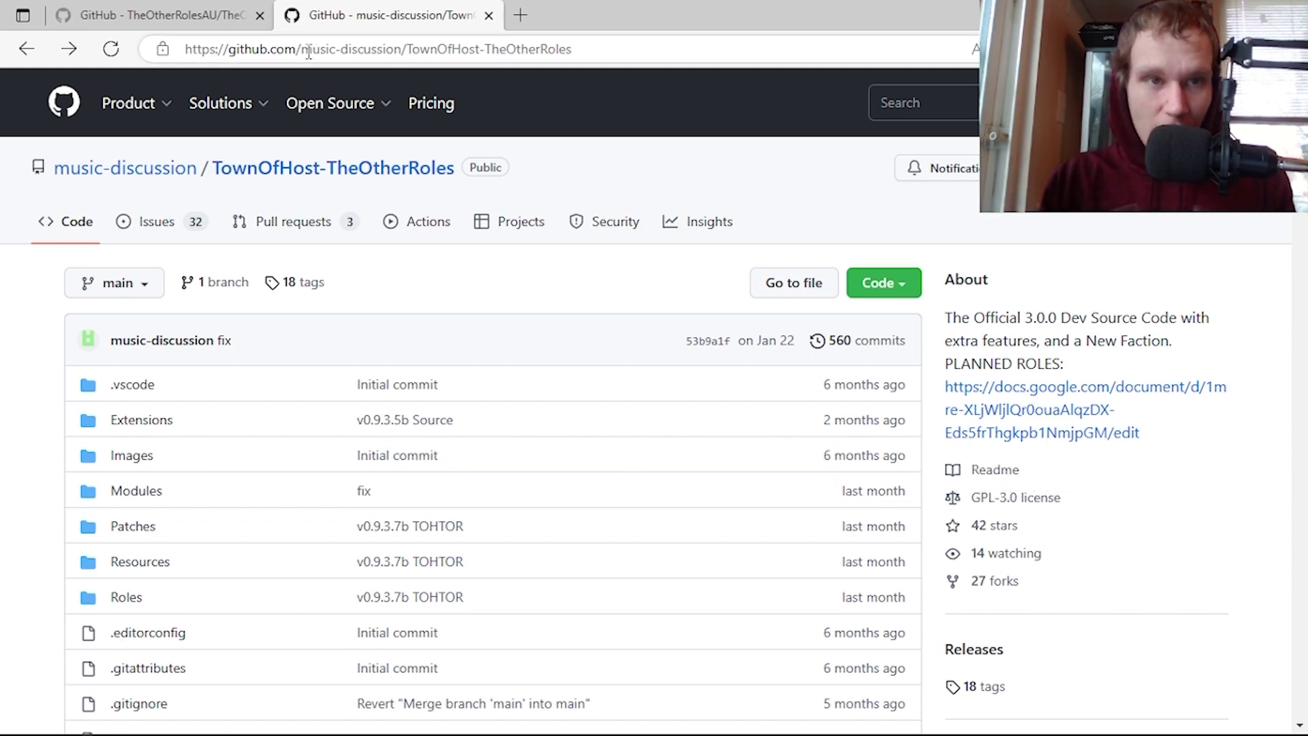
From the TownOfHost-TheOtherRoles latest release assets, download TOHTOR_v0.9.3.7b.zip
drag(598, 48, 288, 59)
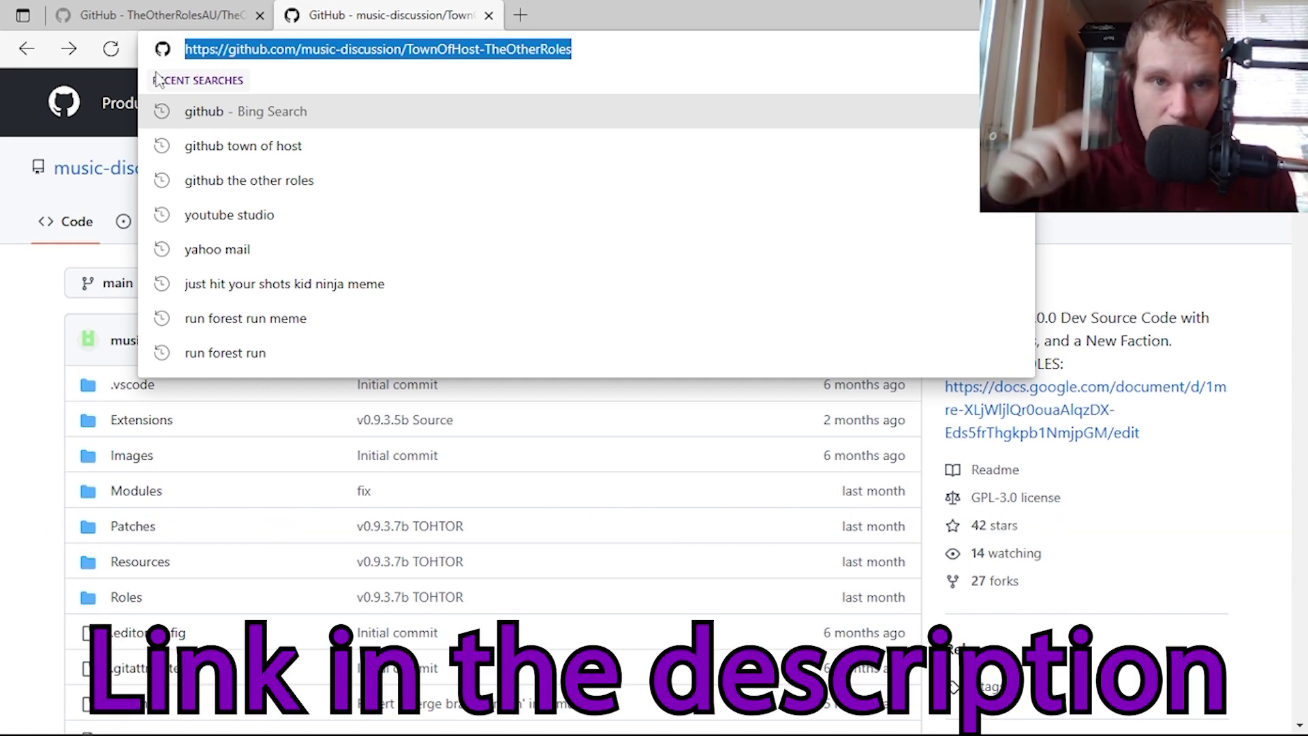
click(481, 293)
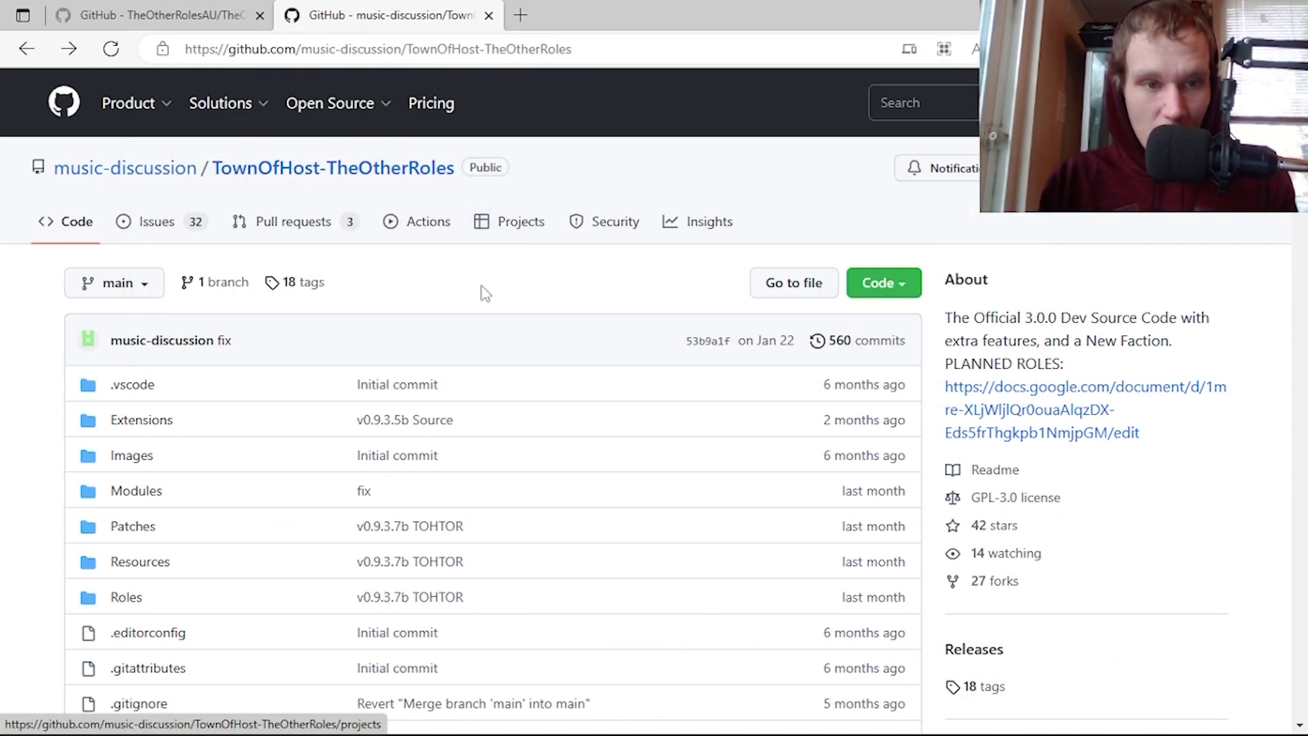
scroll(475, 306, down, 5)
scroll(470, 338, down, 8)
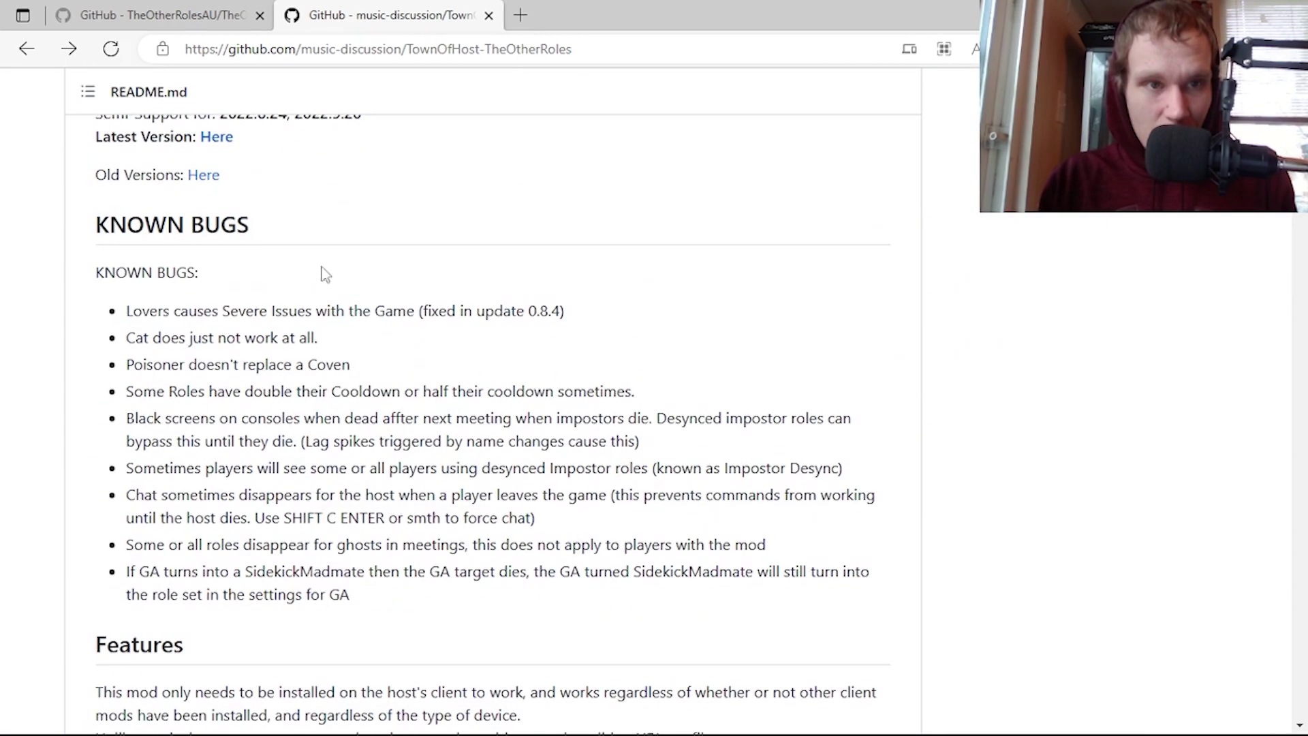
scroll(307, 271, up, 1)
click(215, 243)
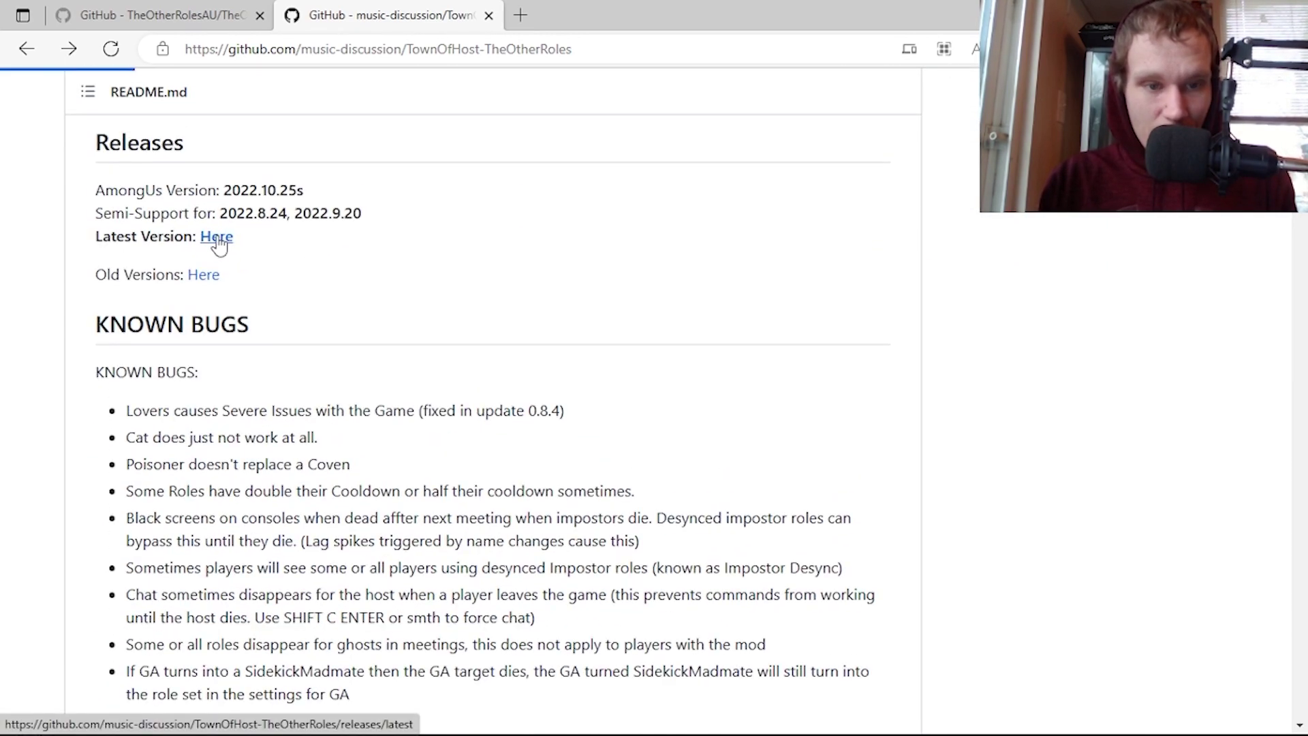
scroll(489, 442, down, 5)
scroll(450, 359, down, 3)
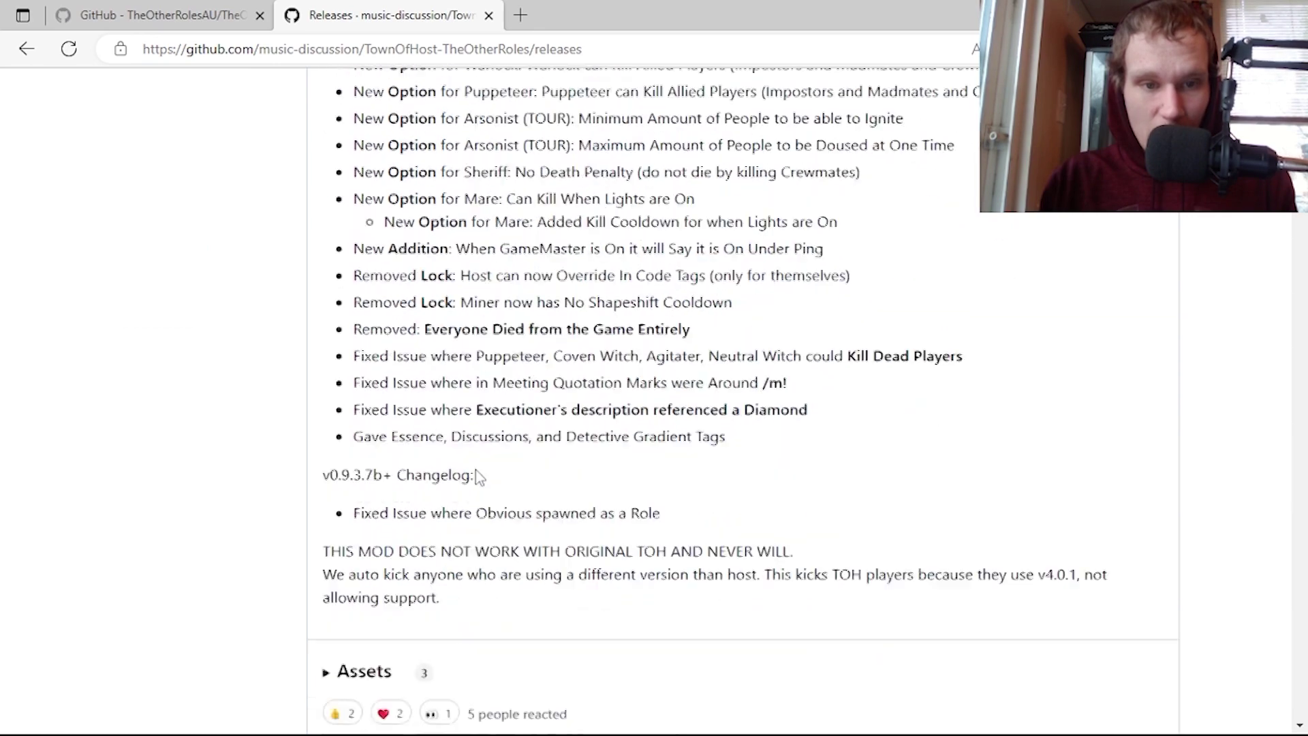
scroll(397, 253, down, 2)
click(348, 343)
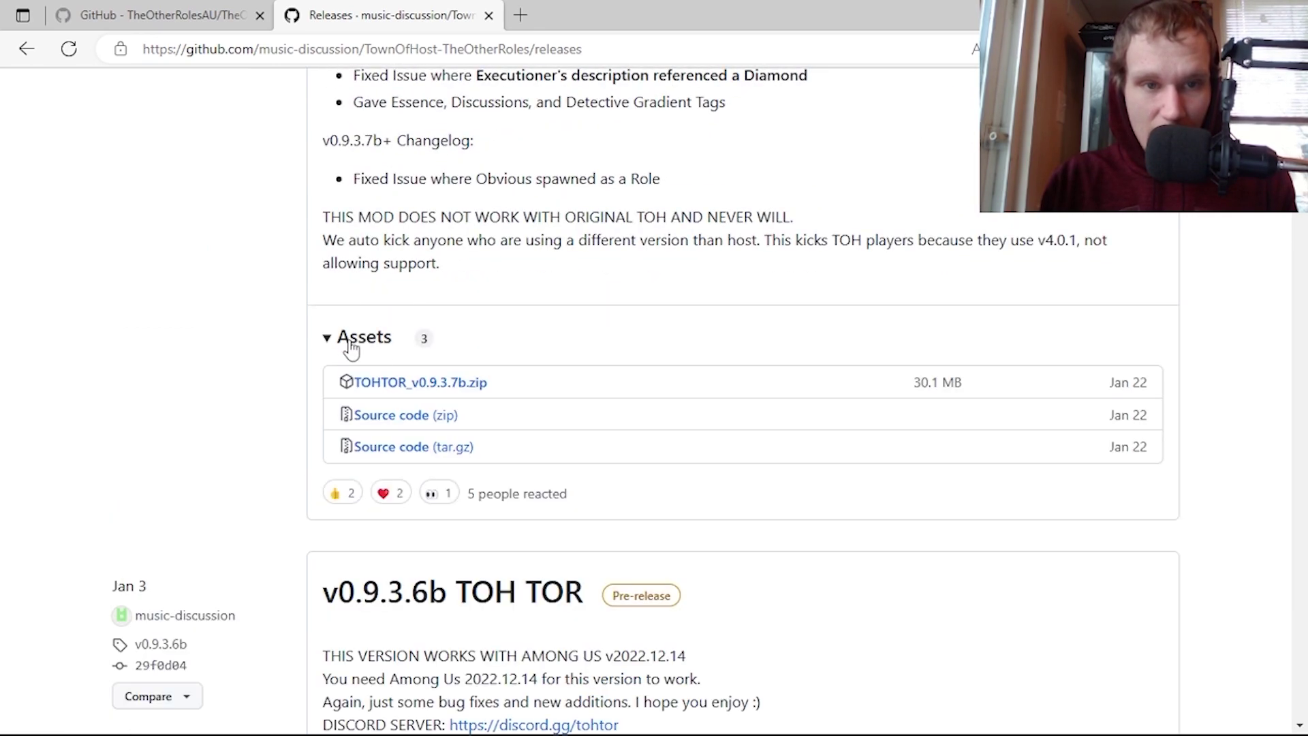
click(445, 394)
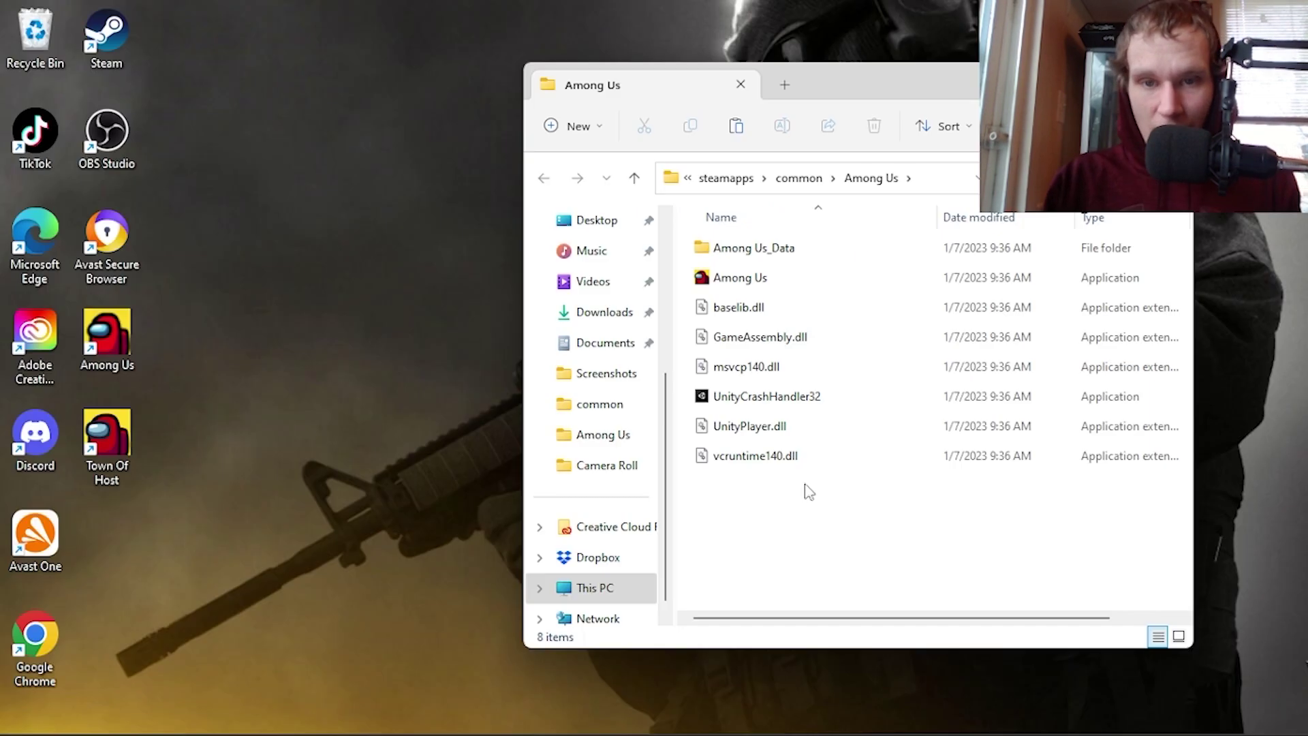
Copy all Among Us game files into the Town Of Host The Other Roles folder and open a second Explorer window
drag(798, 484, 792, 230)
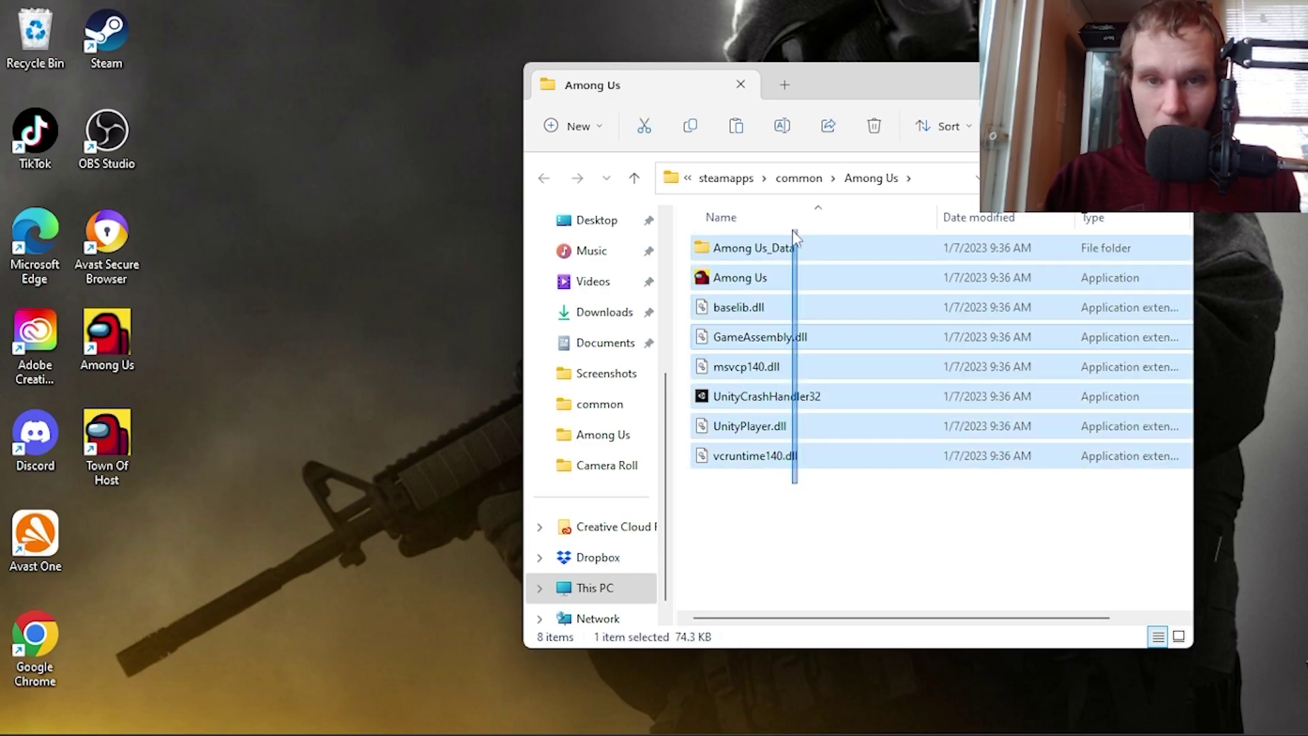
right_click(793, 344)
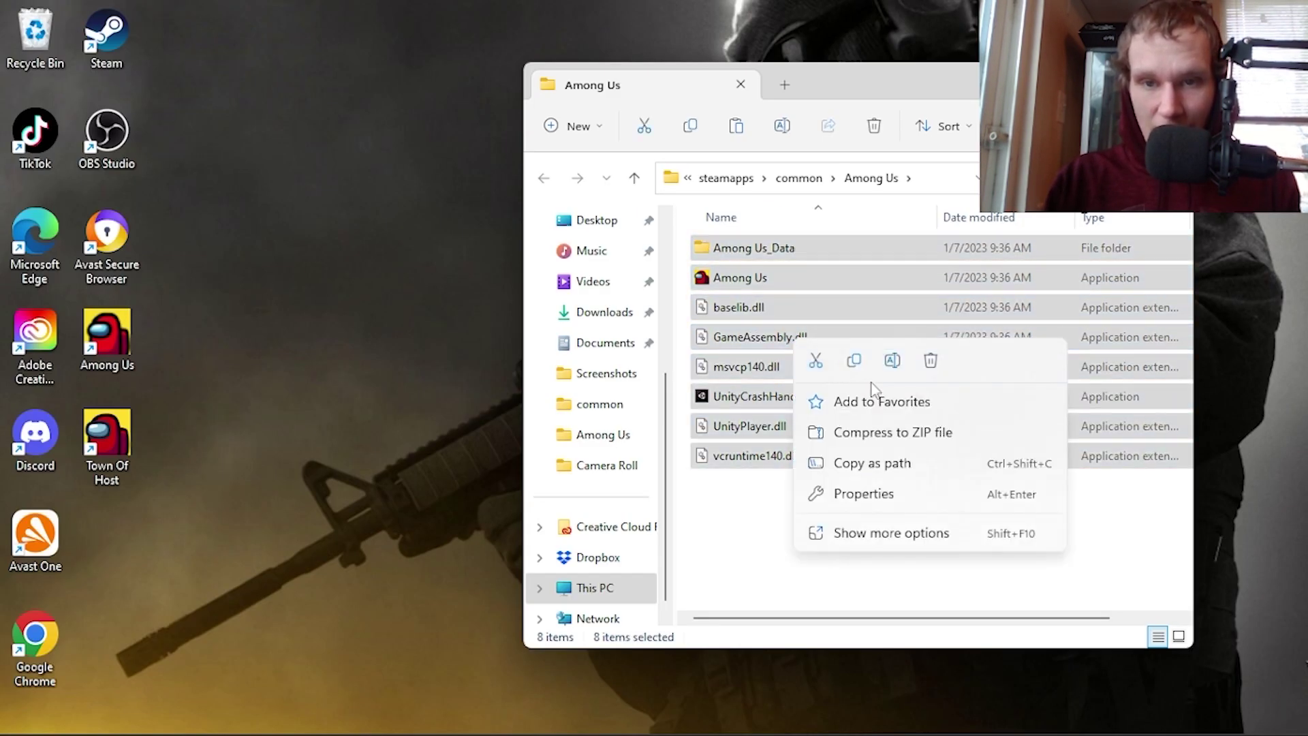
click(856, 361)
key(alt+Up)
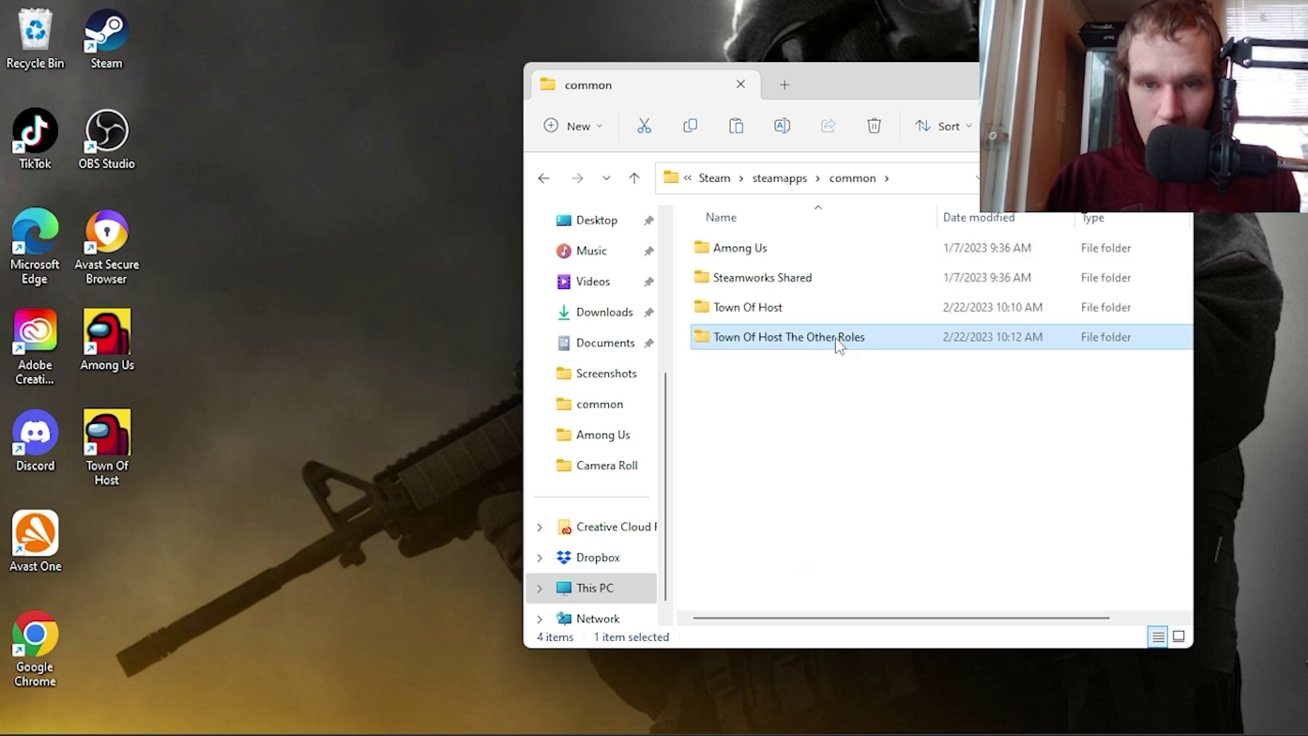
double_click(844, 337)
right_click(841, 339)
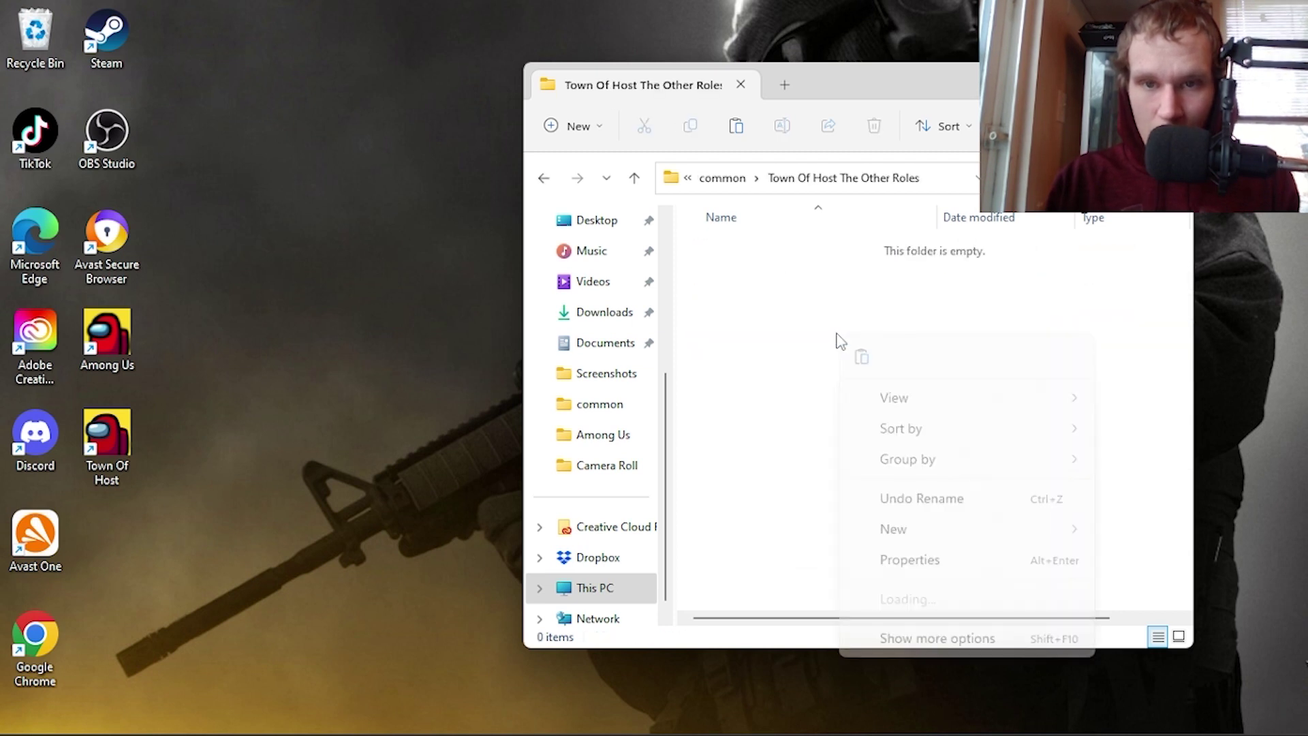
click(869, 362)
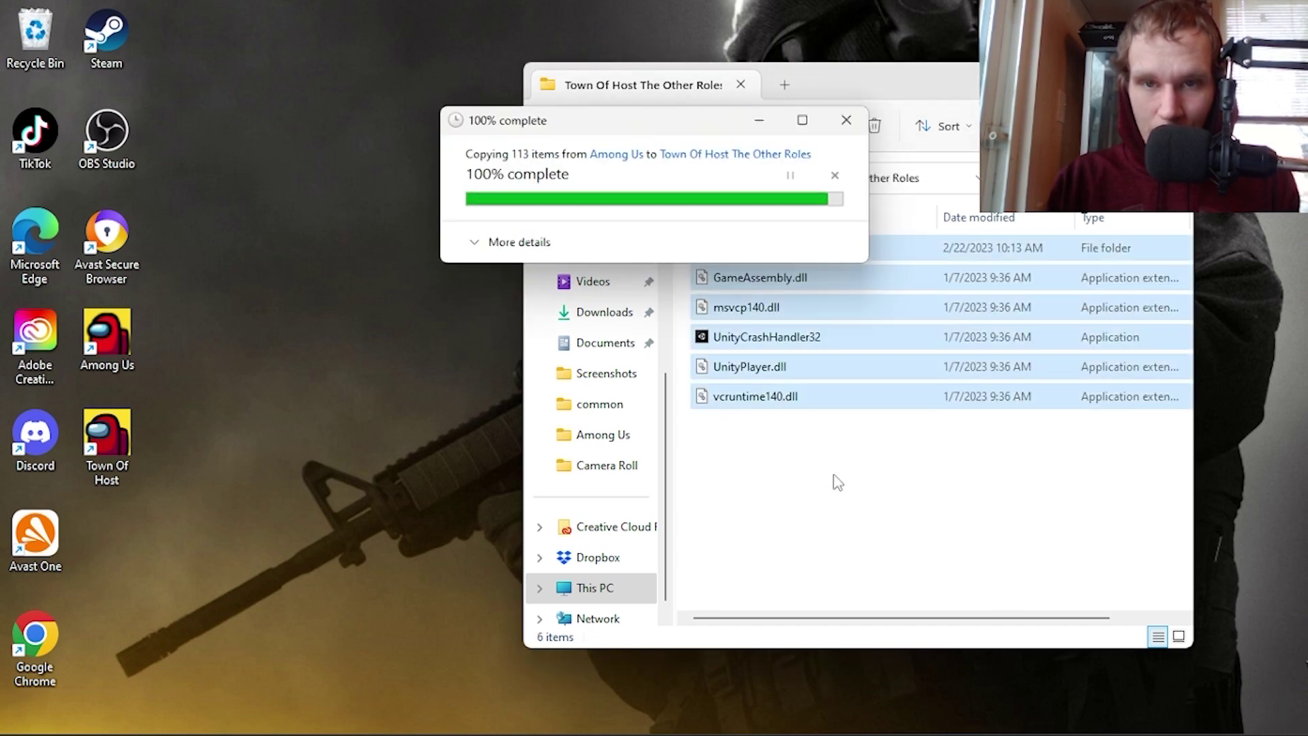
key(super+e)
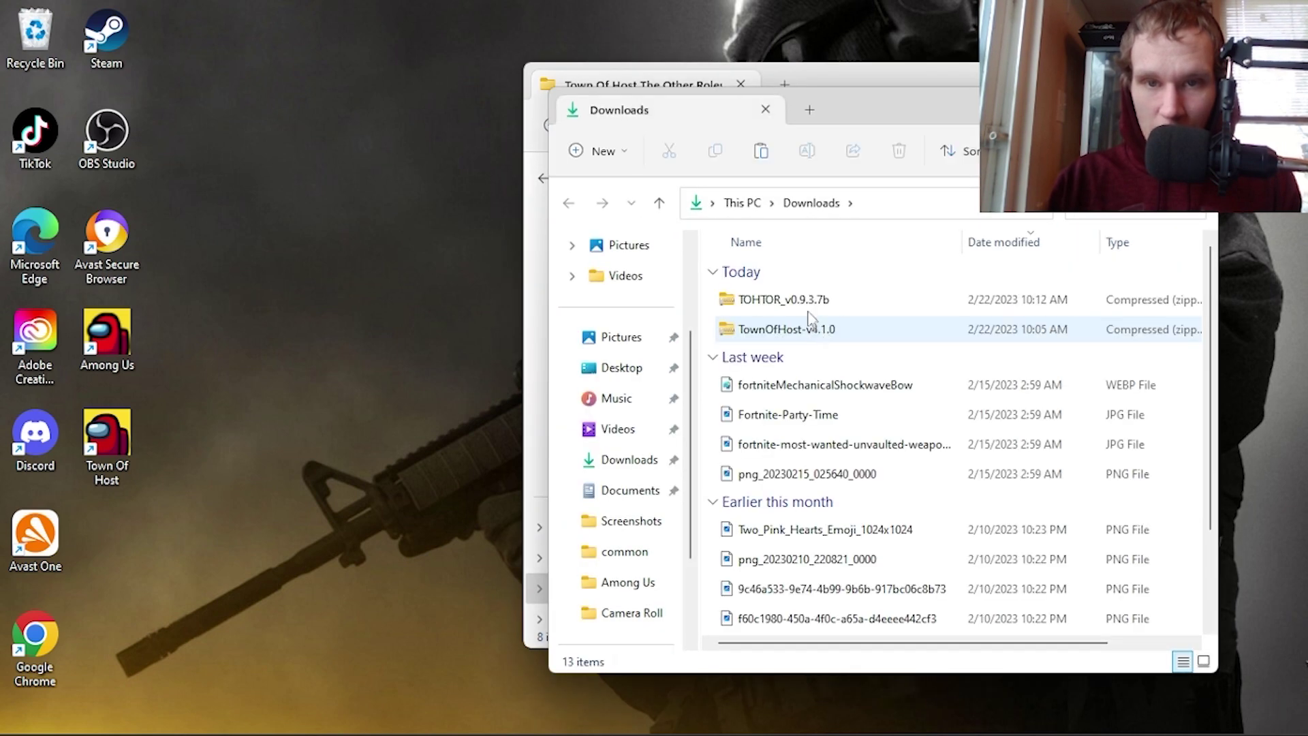
Copy the seven files from TOHTOR_v0.9.3.7b.zip and paste them into Town Of Host The Other Roles
click(807, 307)
double_click(808, 306)
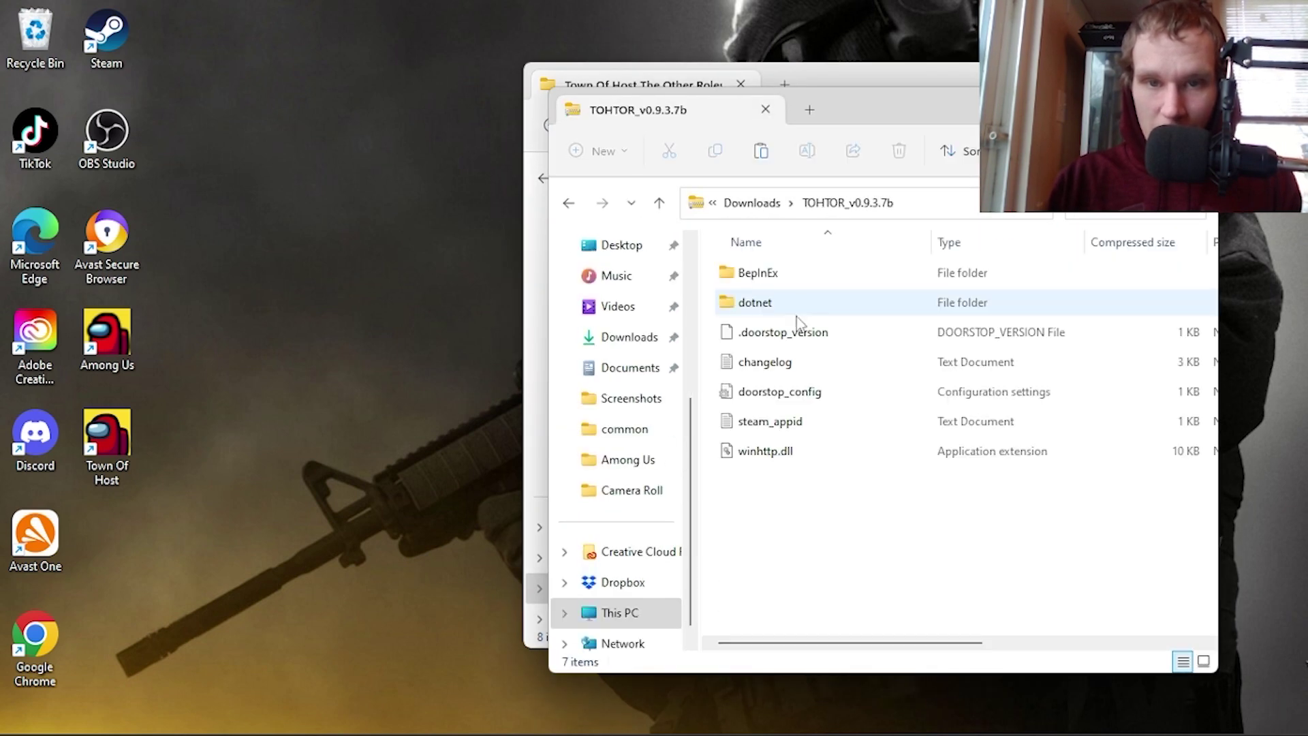
drag(792, 470, 796, 272)
right_click(783, 301)
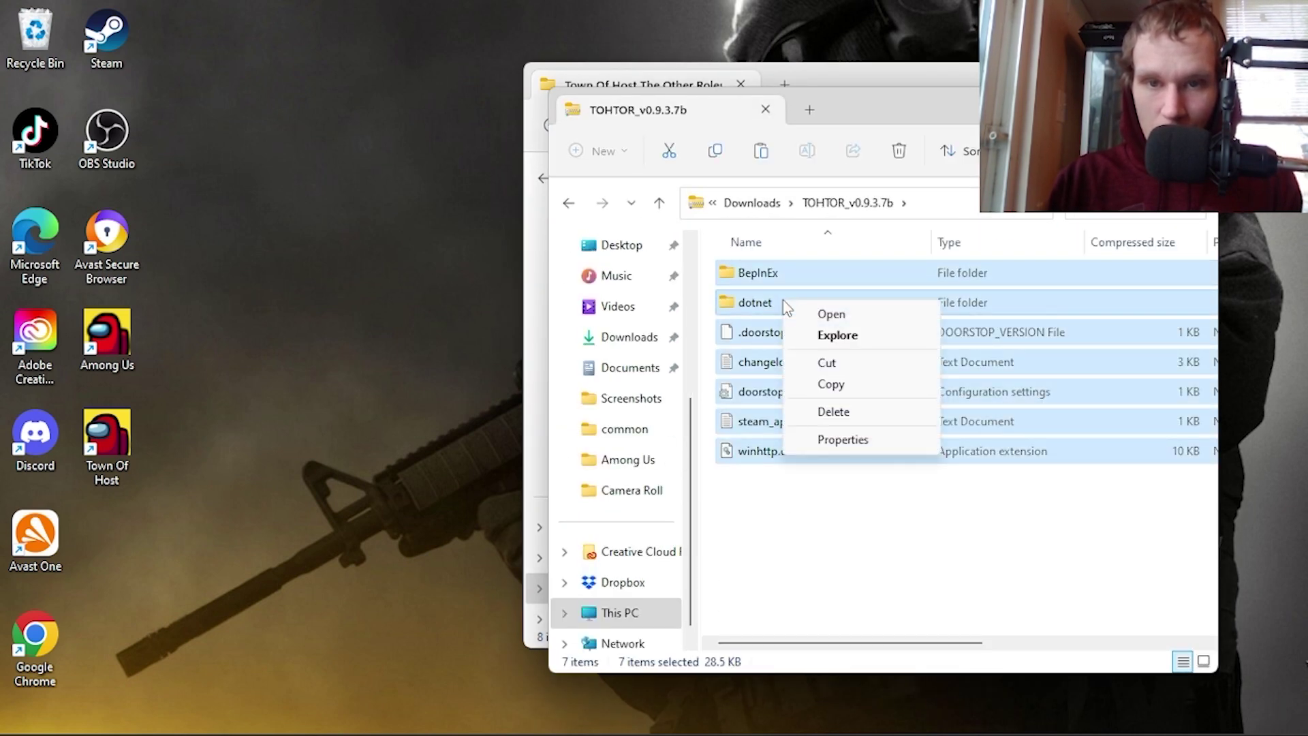
click(840, 392)
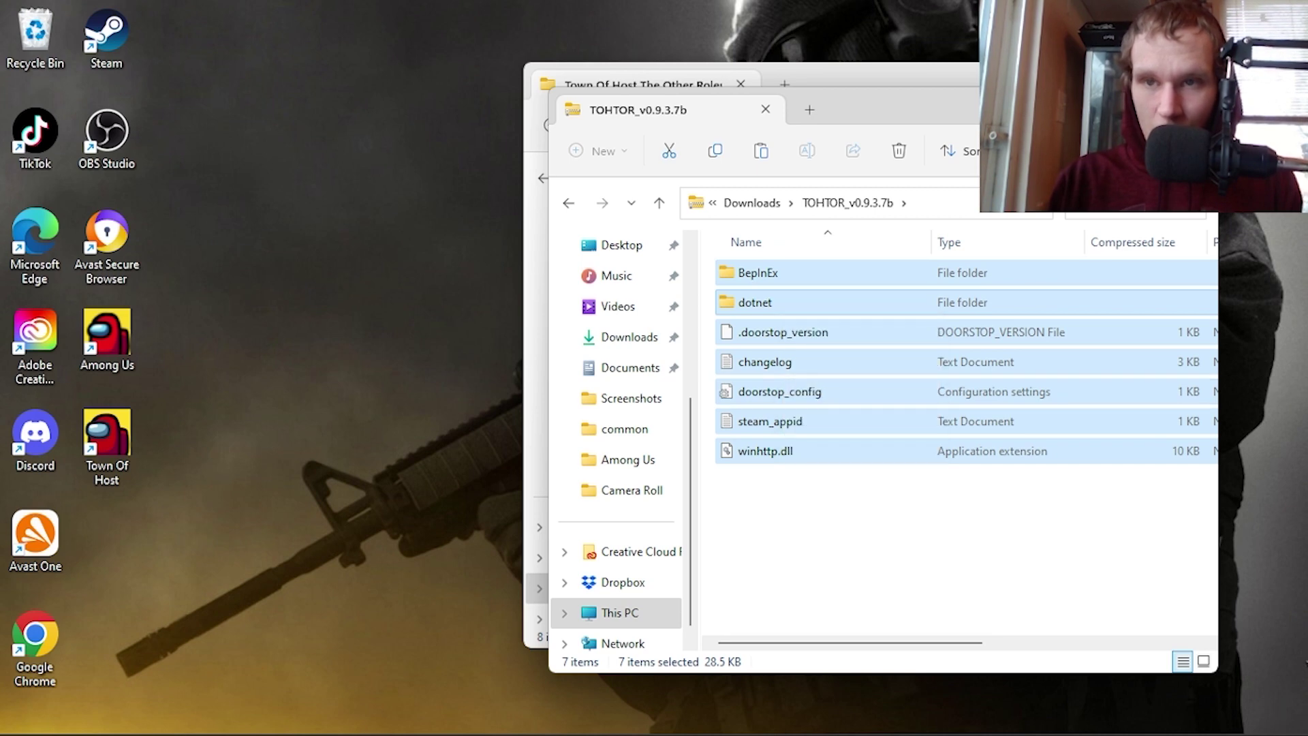
key(ctrl+w)
right_click(829, 492)
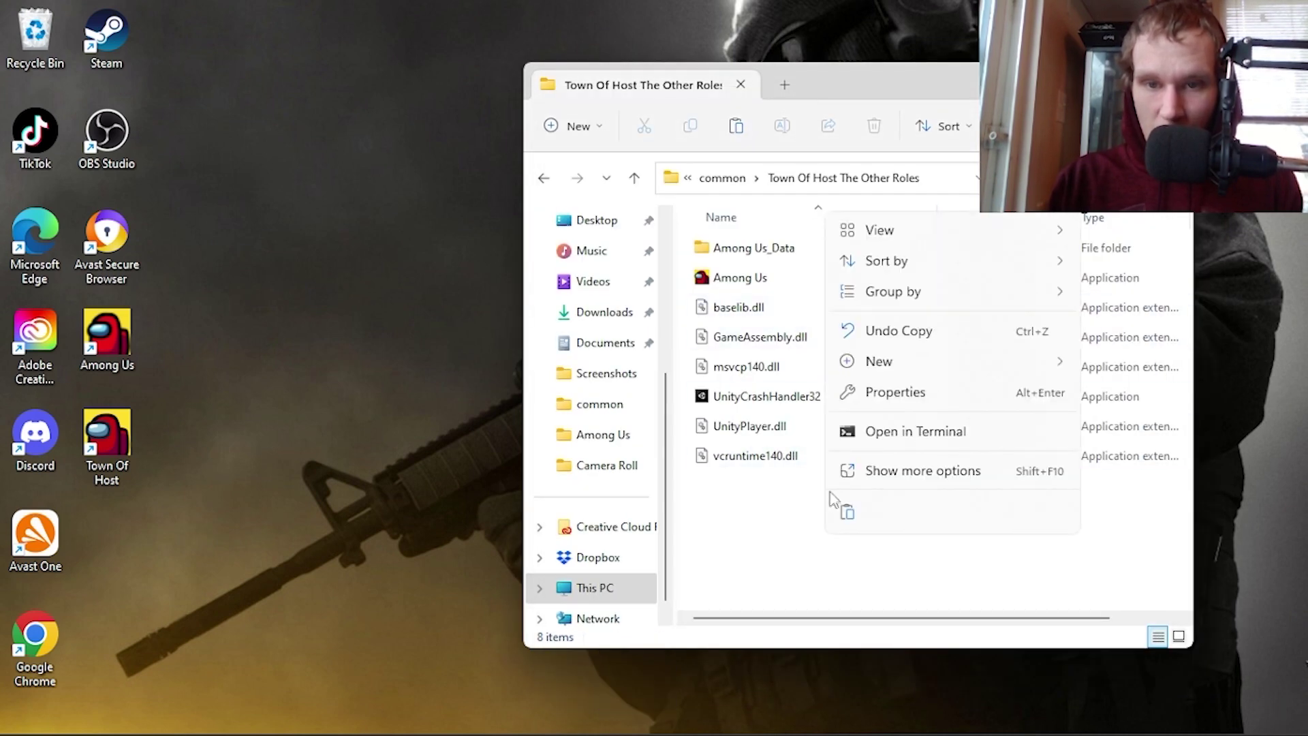
click(847, 514)
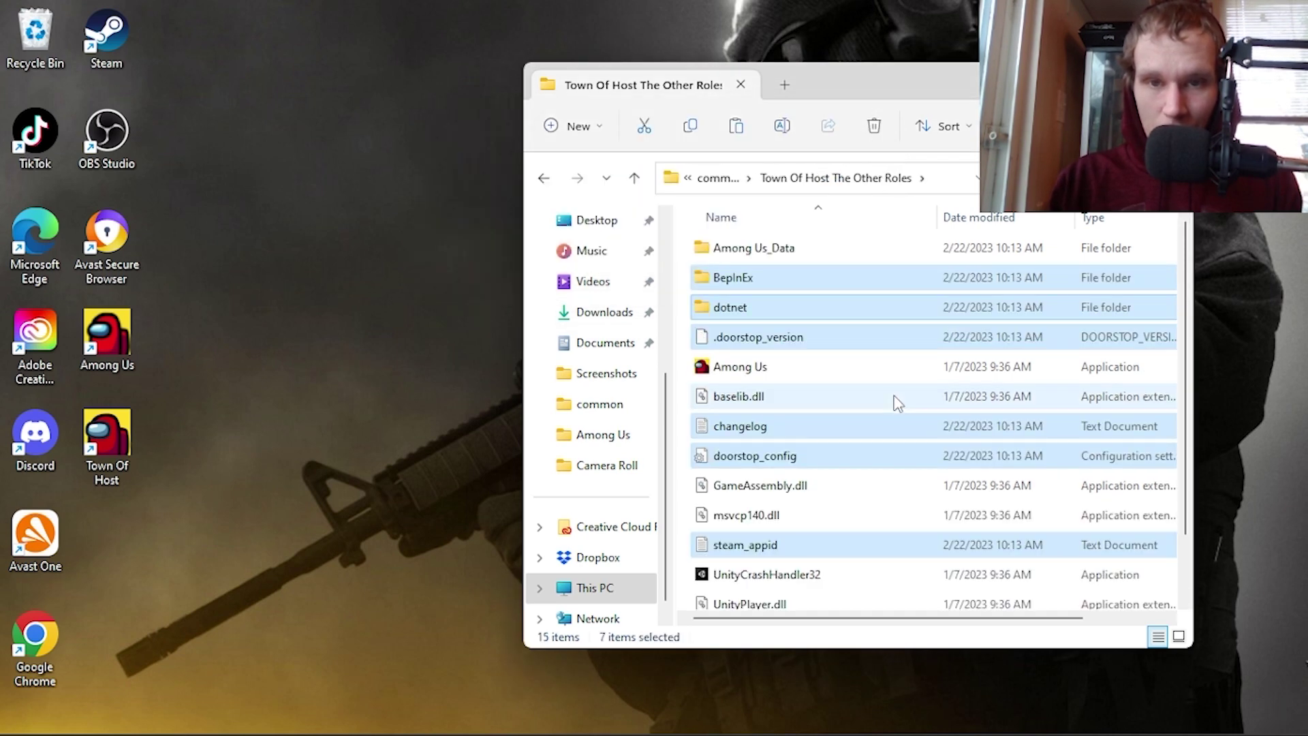
click(753, 310)
Create an Among Us.exe shortcut in the folder and launch the modded game from it
right_click(753, 368)
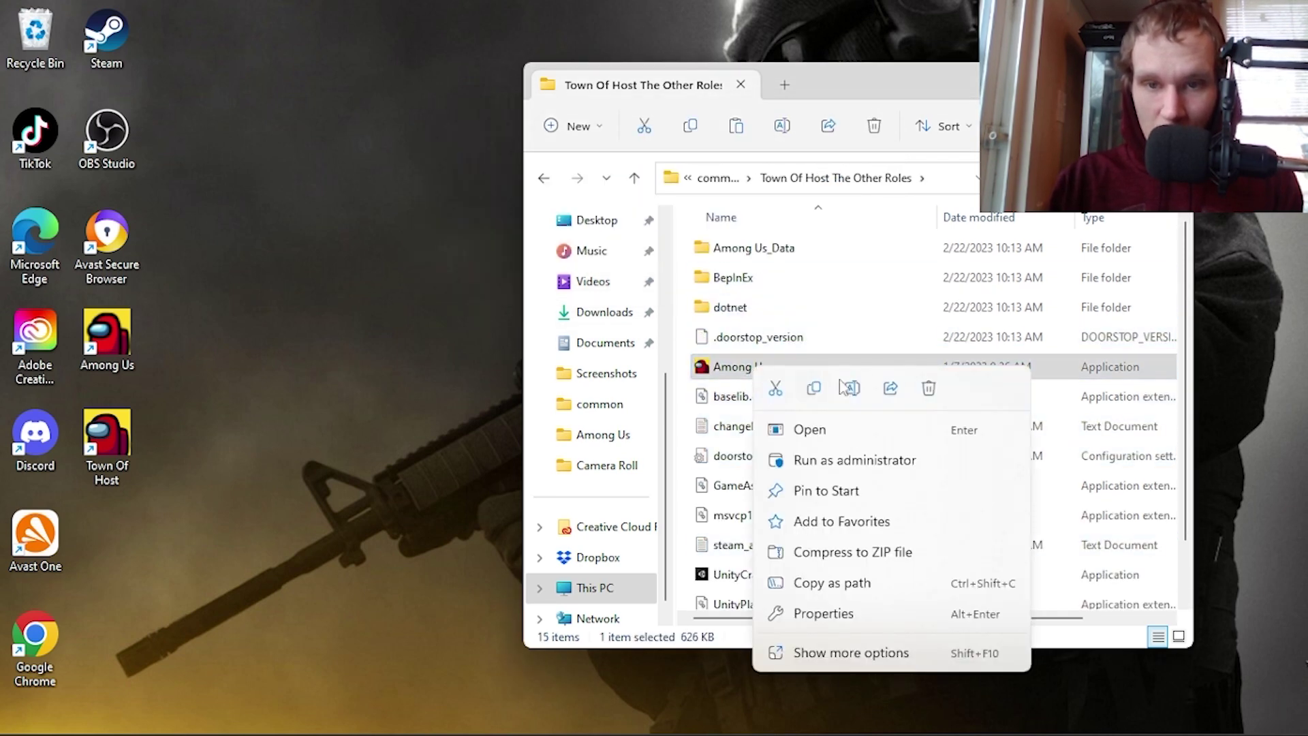
click(856, 654)
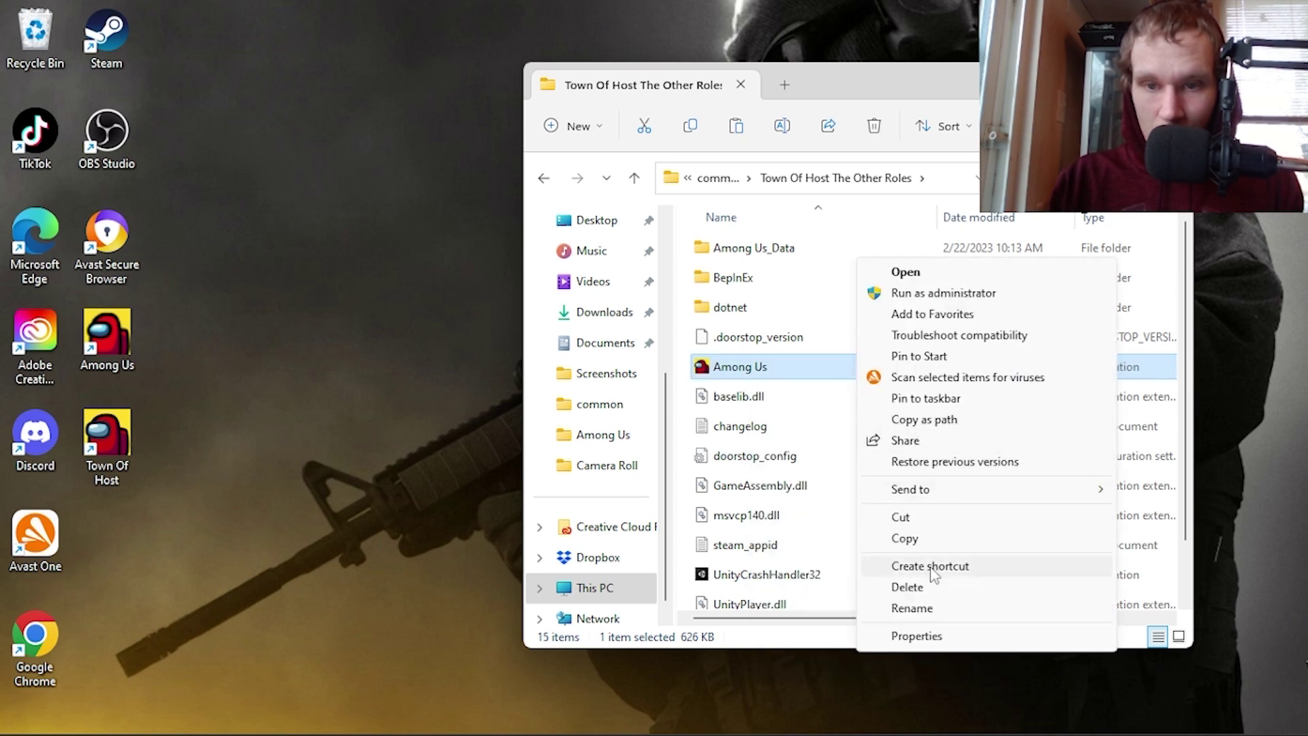
click(932, 567)
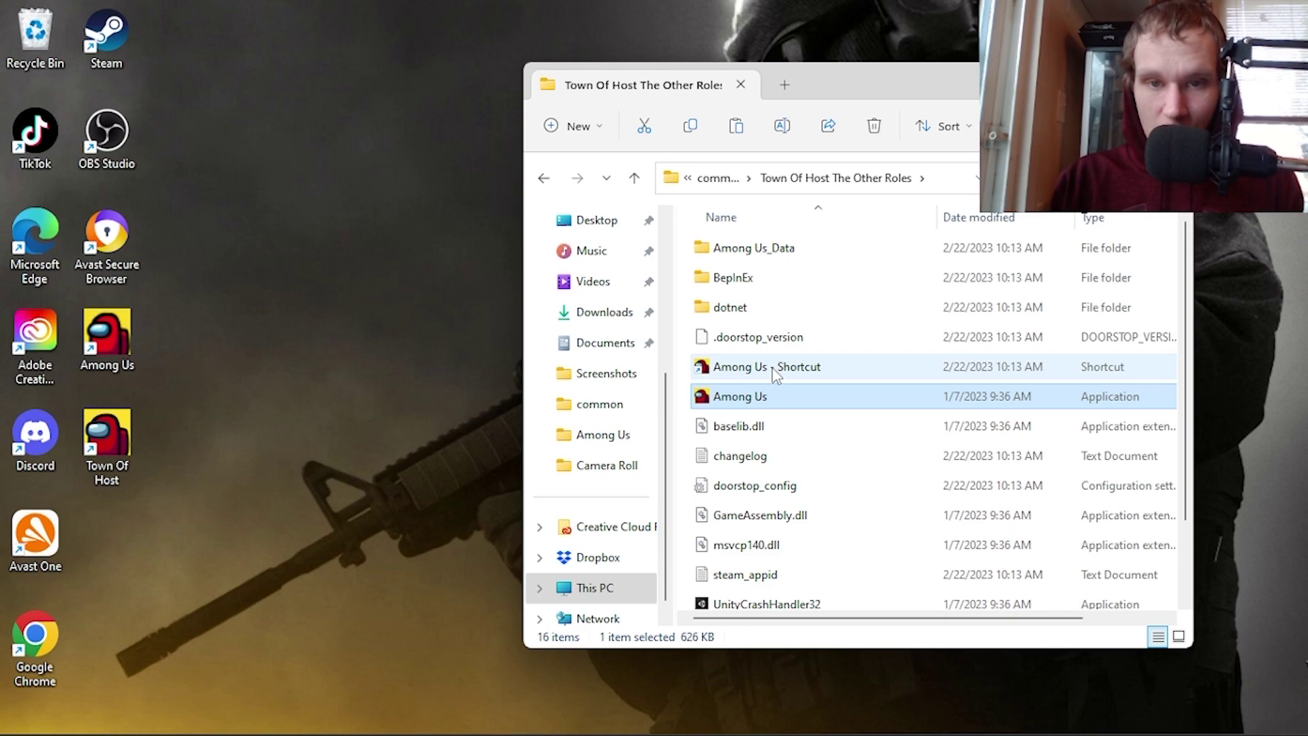
double_click(777, 369)
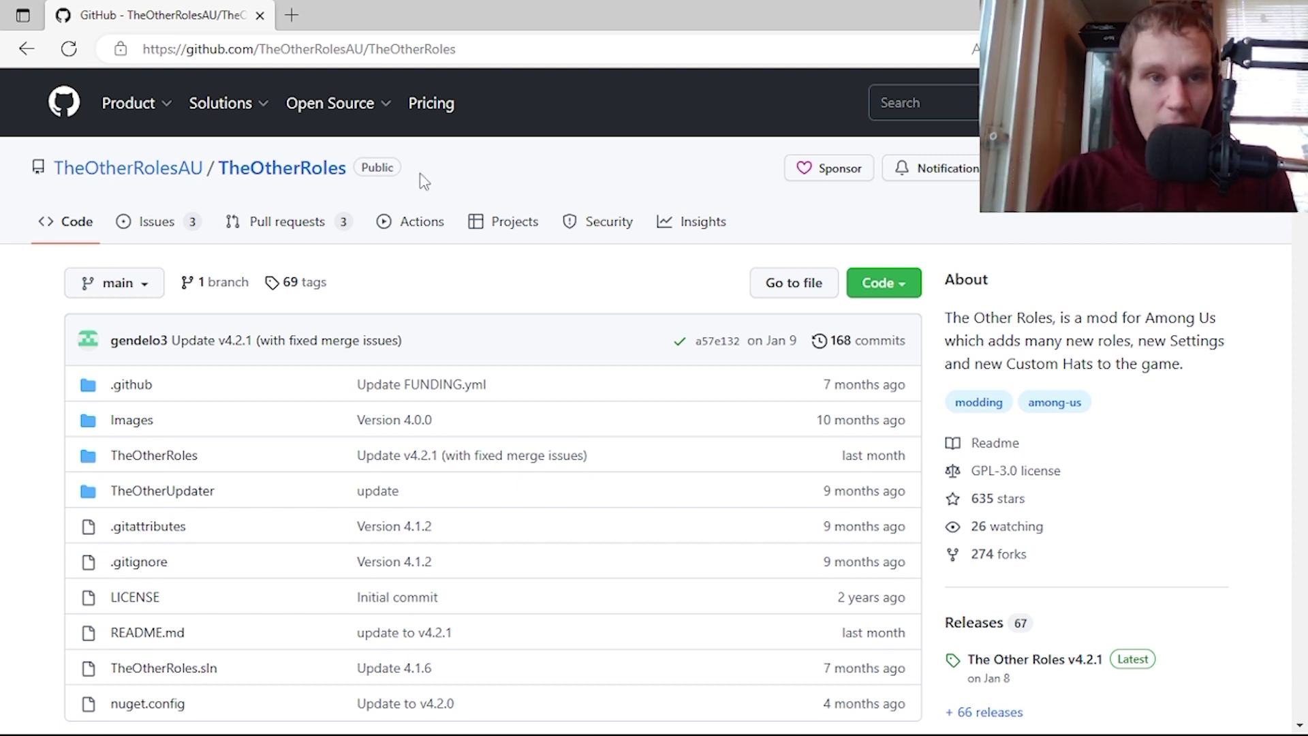
Download The Other Roles v4.2.1 release from the README releases table
drag(476, 49, 120, 51)
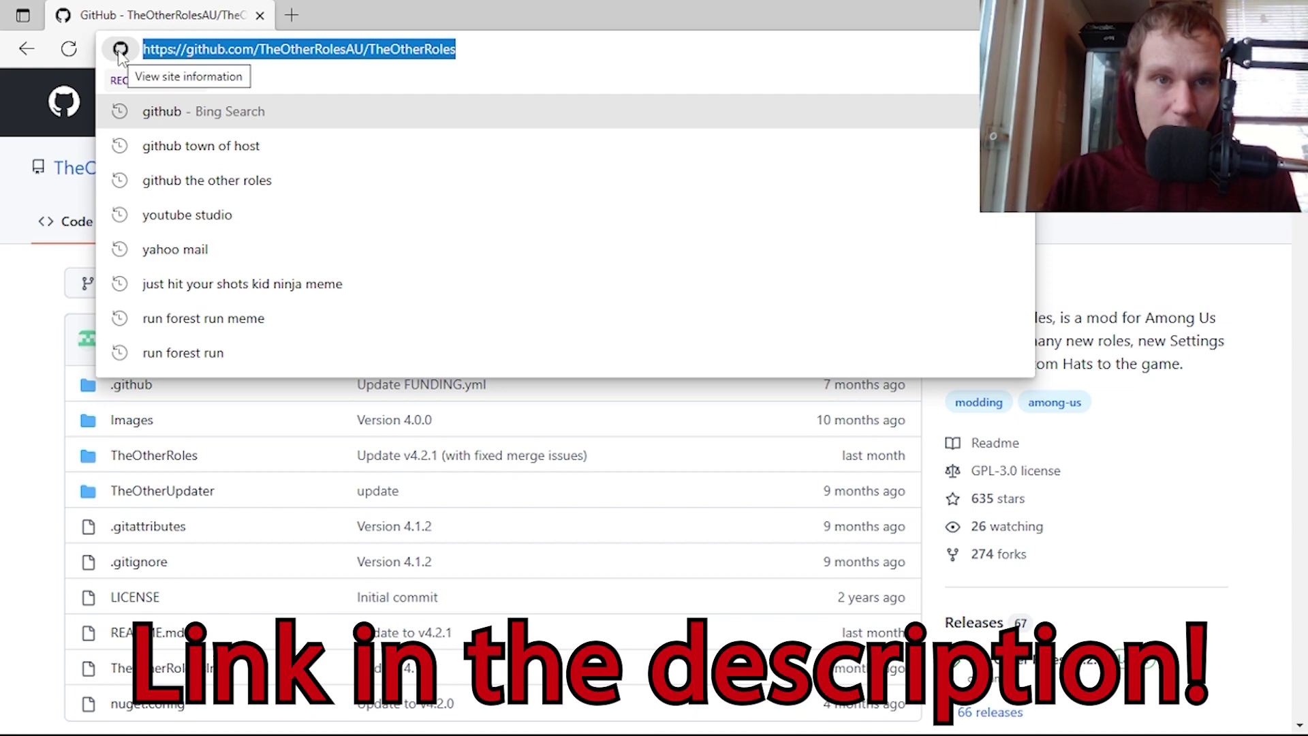
click(41, 380)
scroll(265, 413, down, 15)
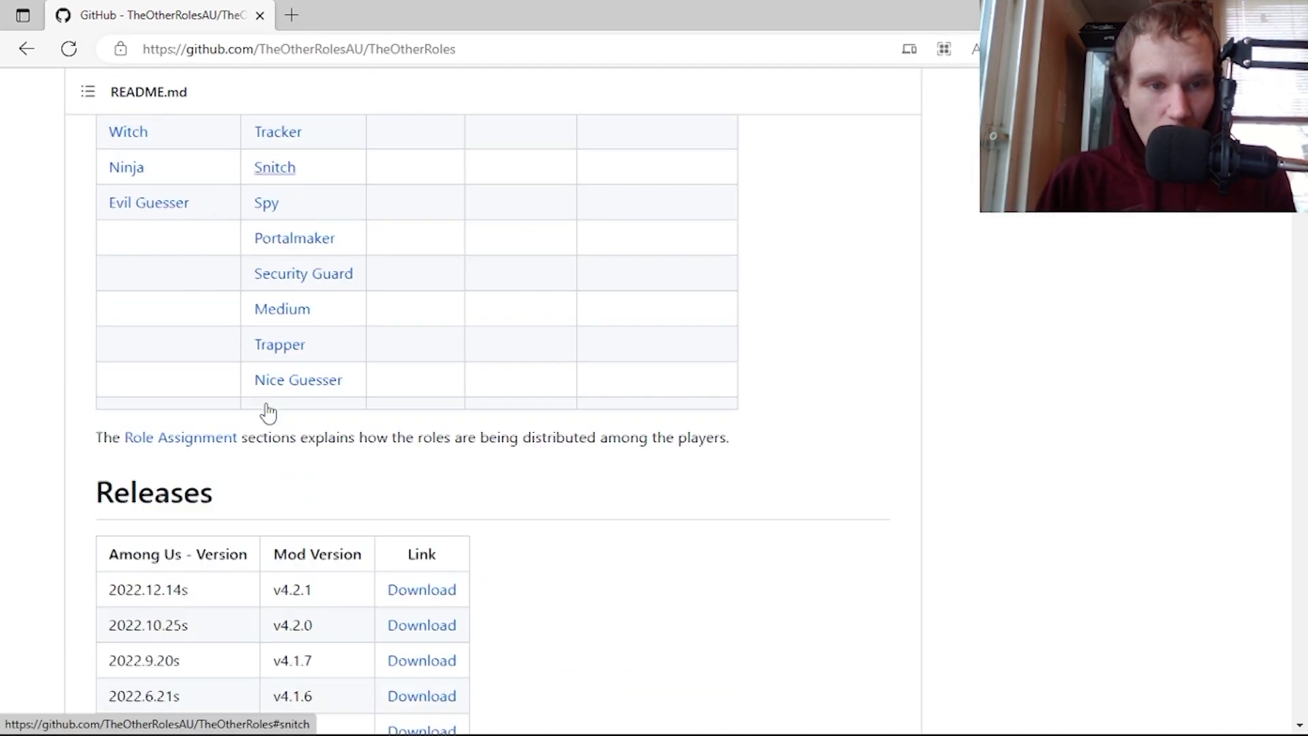
scroll(266, 411, down, 3)
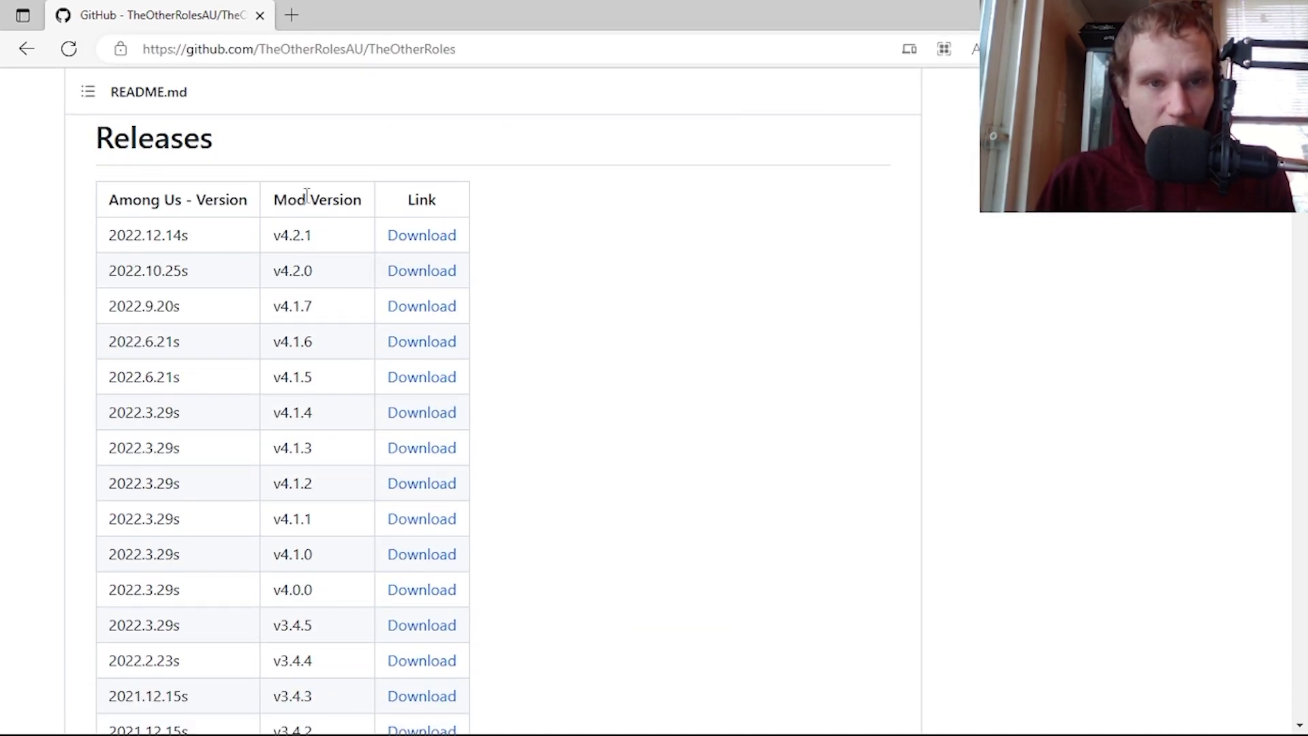
click(406, 246)
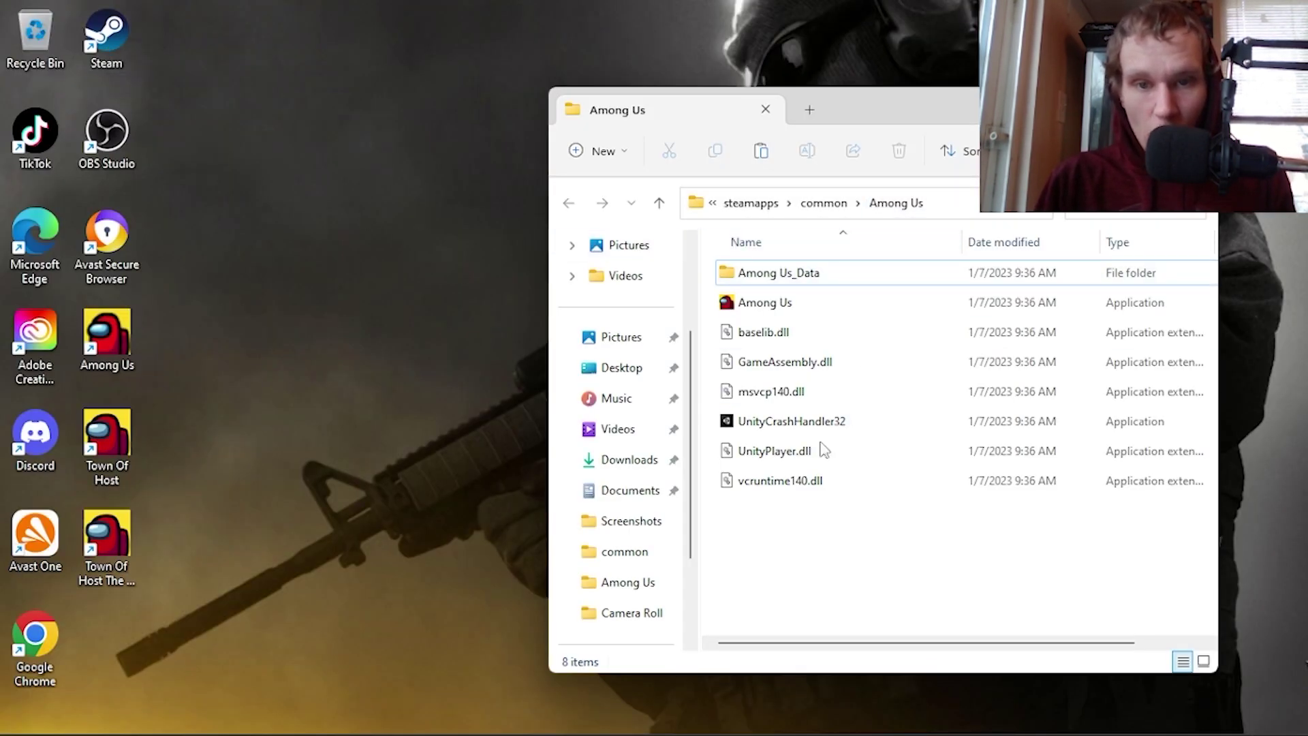
Switch to Downloads and open the TheOtherRoles.zip archive
drag(801, 508, 813, 267)
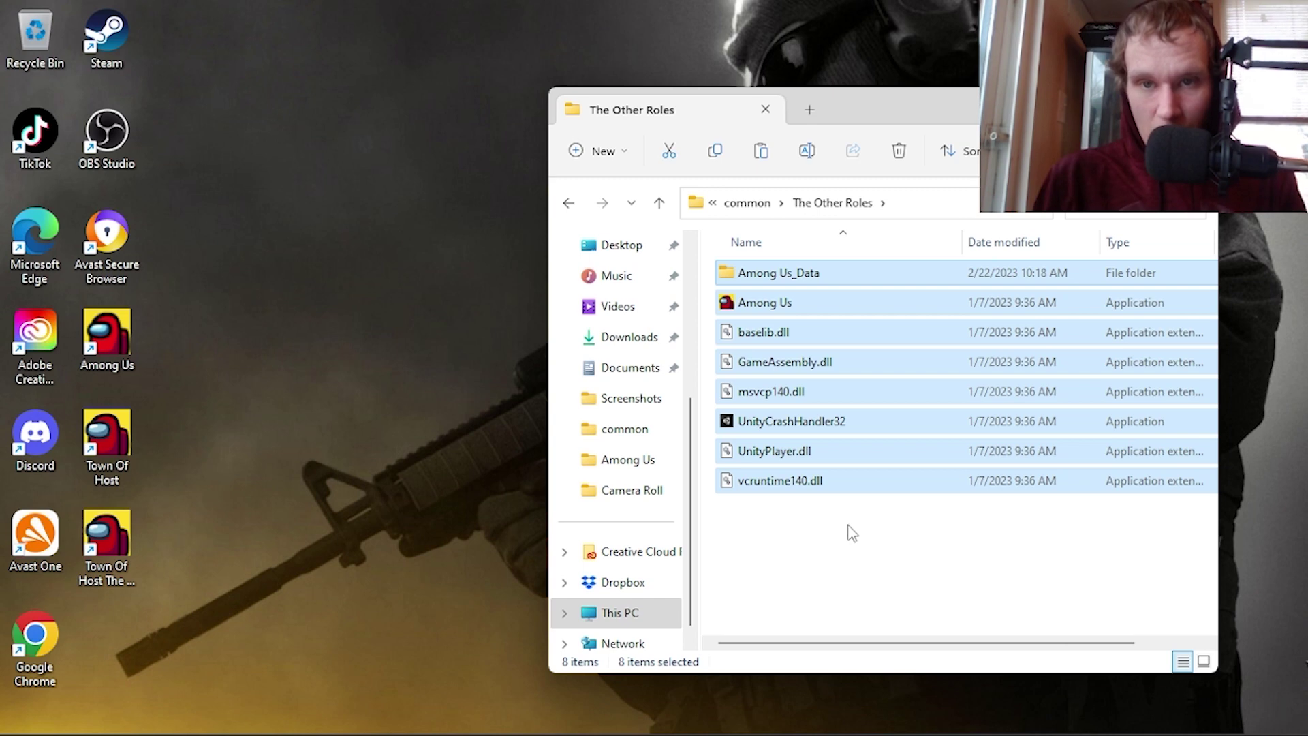
click(847, 532)
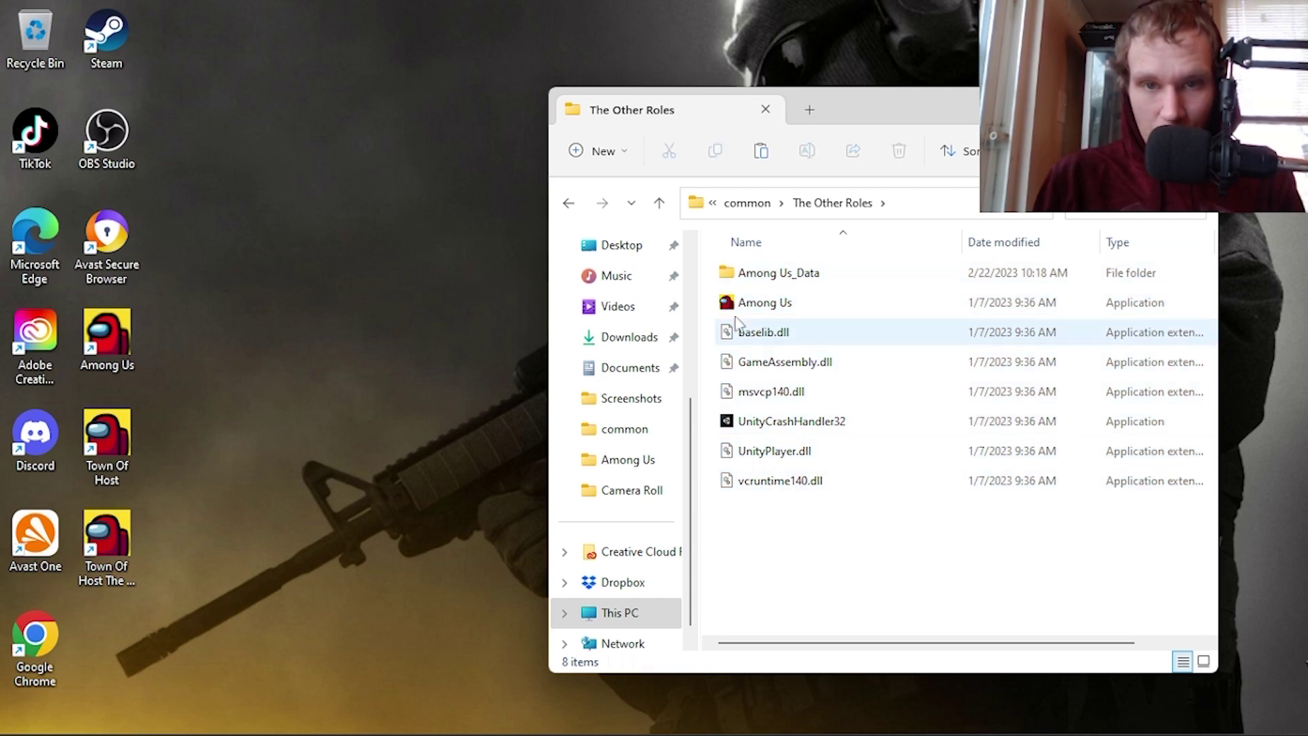
mouse_move(620, 712)
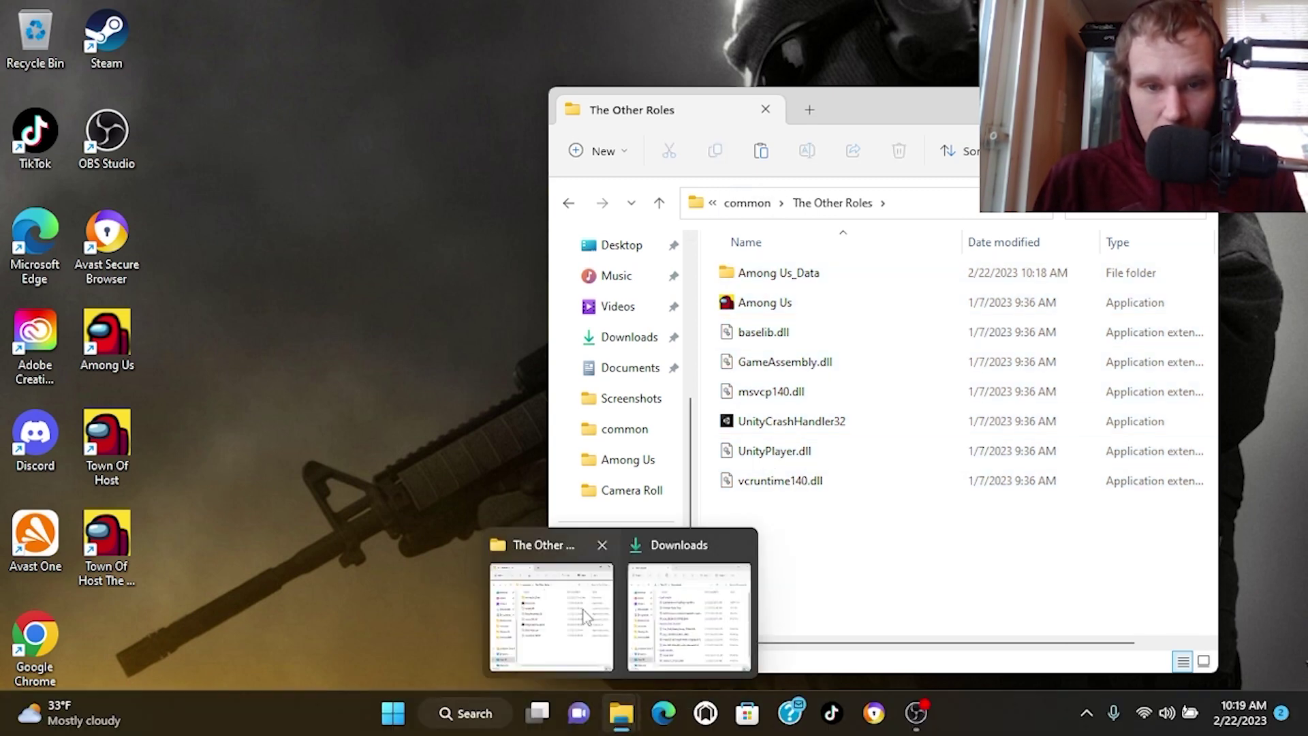
click(661, 604)
click(832, 326)
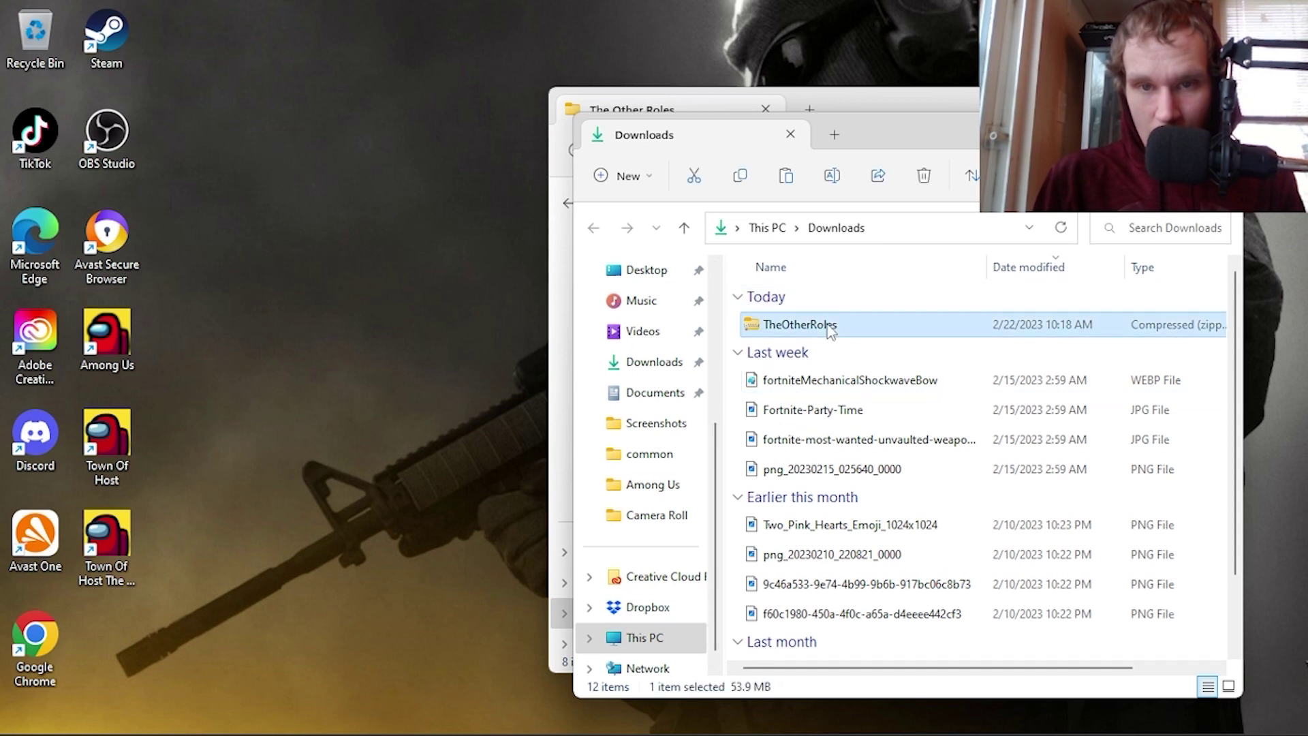
double_click(831, 327)
Copy all eight zip entries (BepInEx, dotnet, mono, doorstop) into The Other Roles folder
mouse_move(784, 519)
mouse_down()
mouse_move(826, 302)
mouse_move(796, 179)
mouse_up()
click(744, 178)
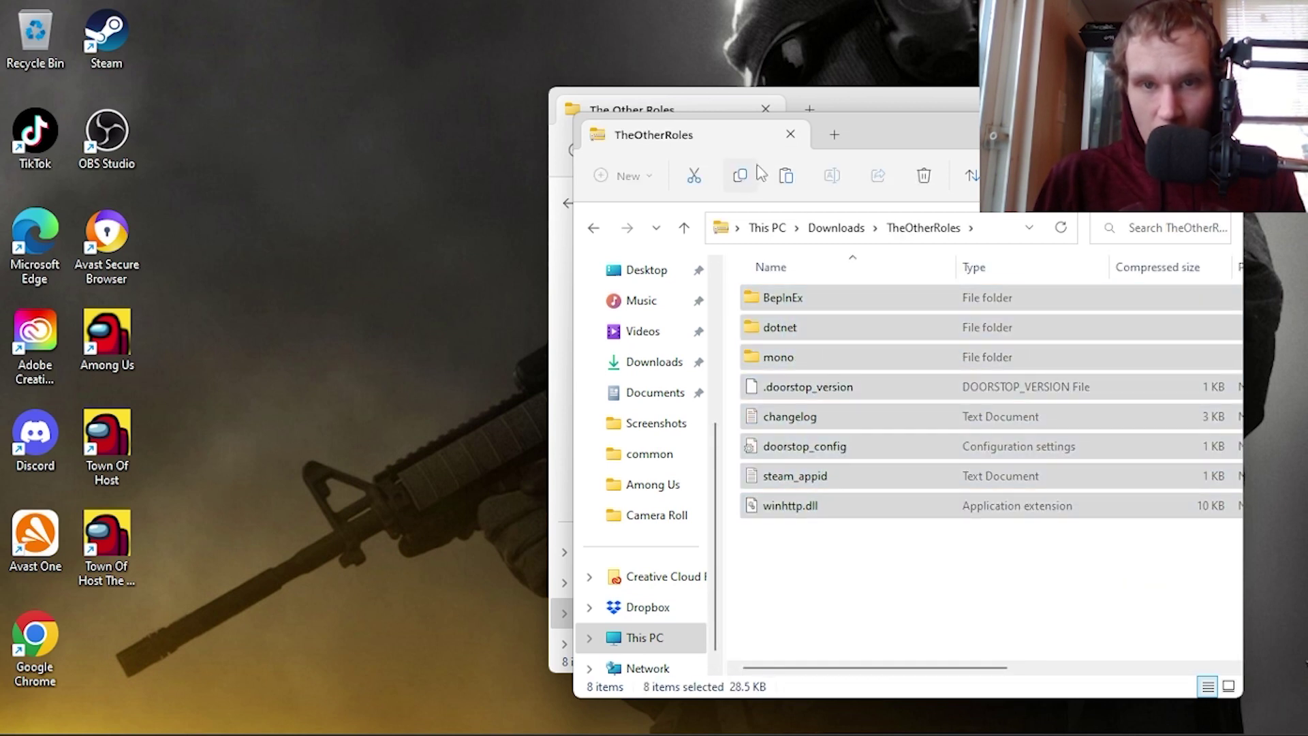
key(alt+Tab)
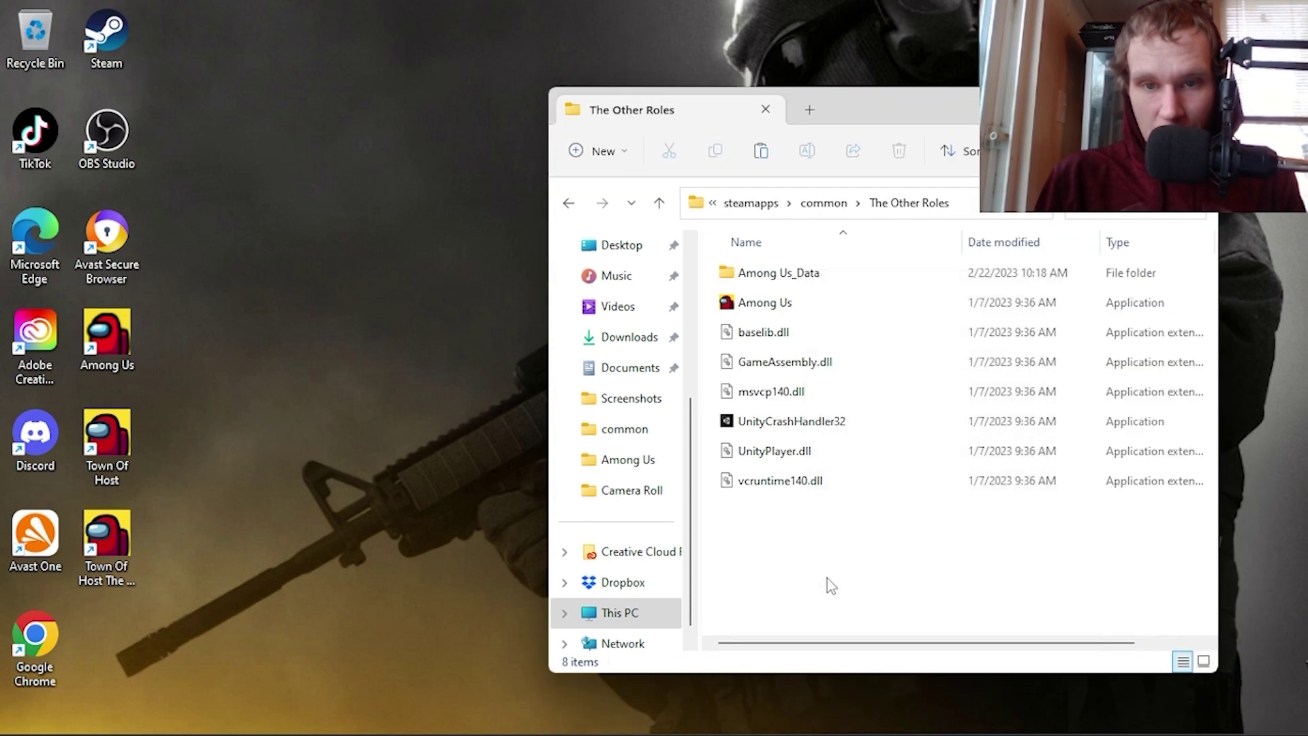
key(ctrl+v)
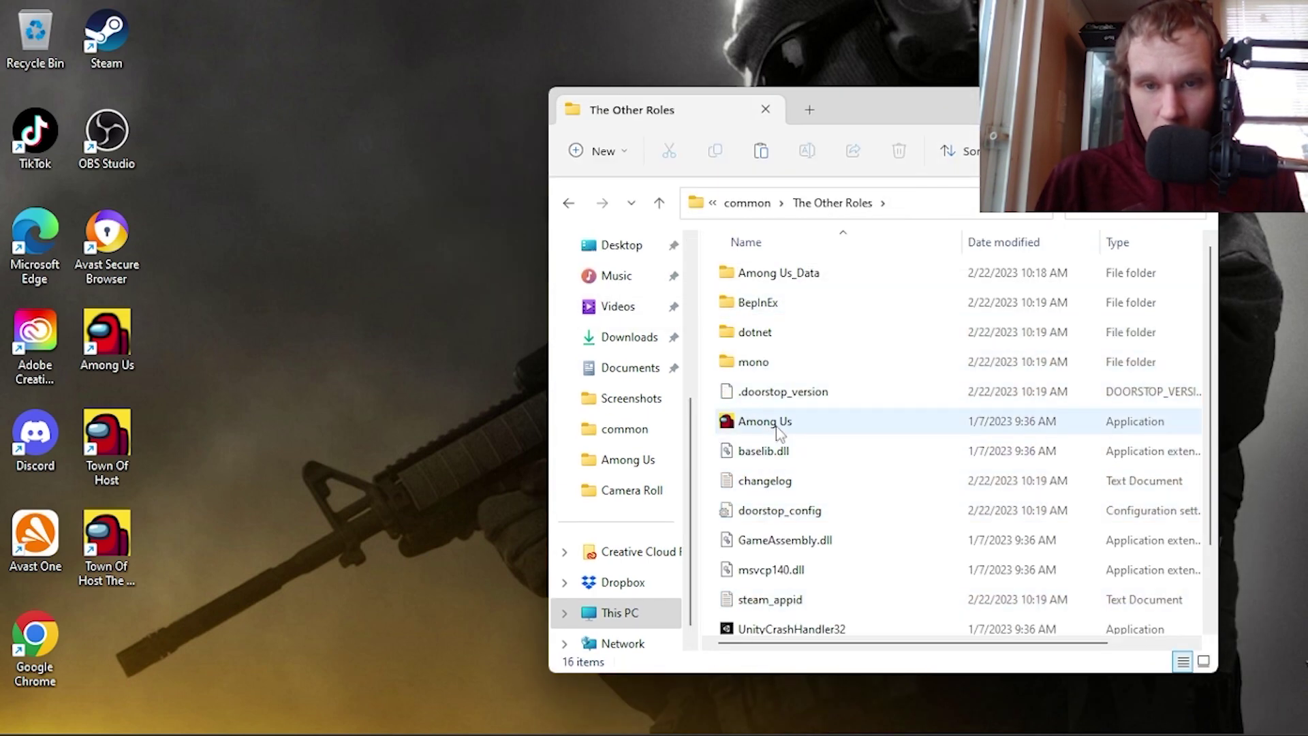
Create an Among Us.exe shortcut and move it onto the desktop
right_click(778, 432)
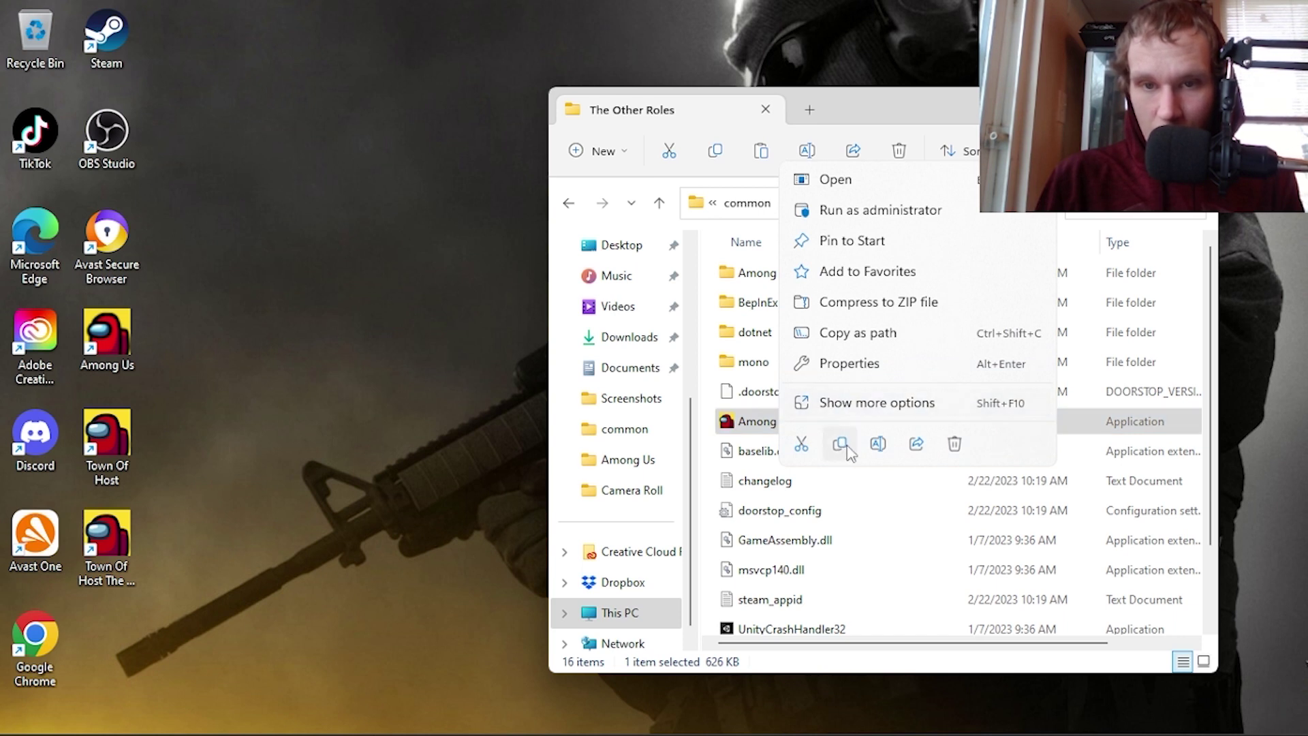
click(877, 403)
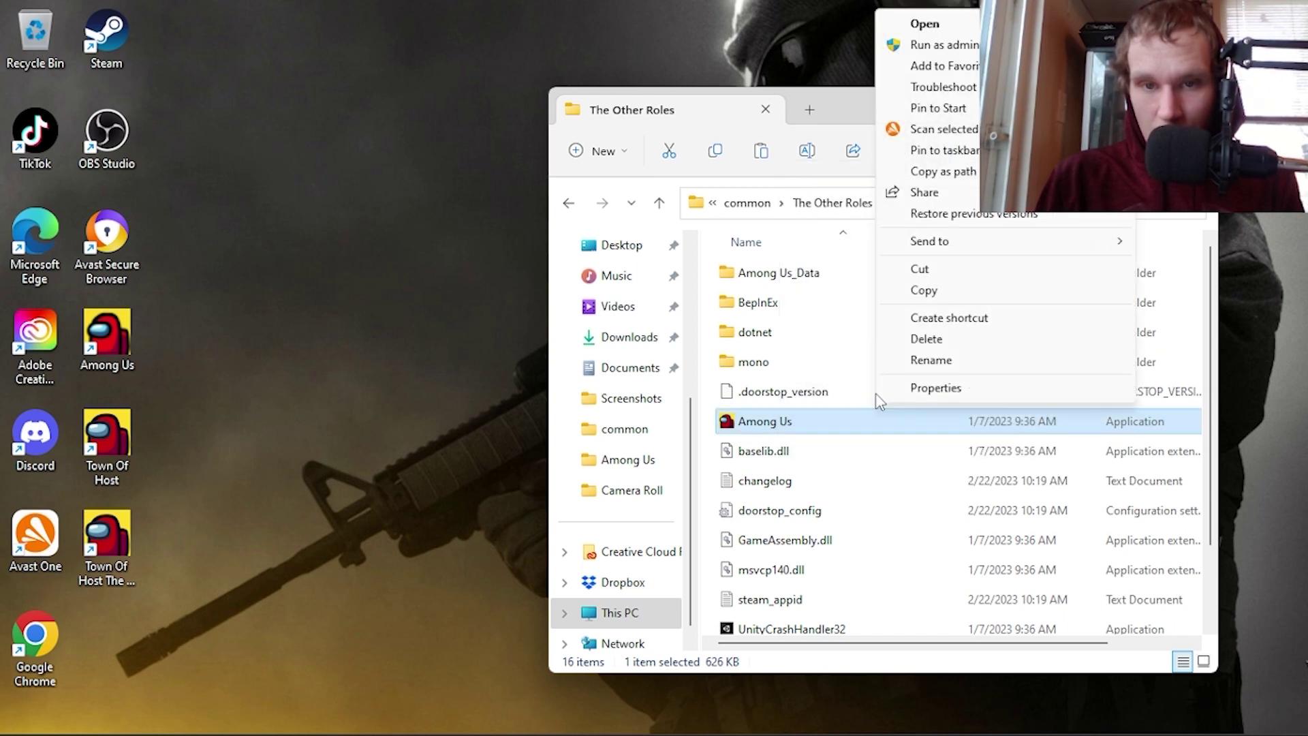
click(961, 319)
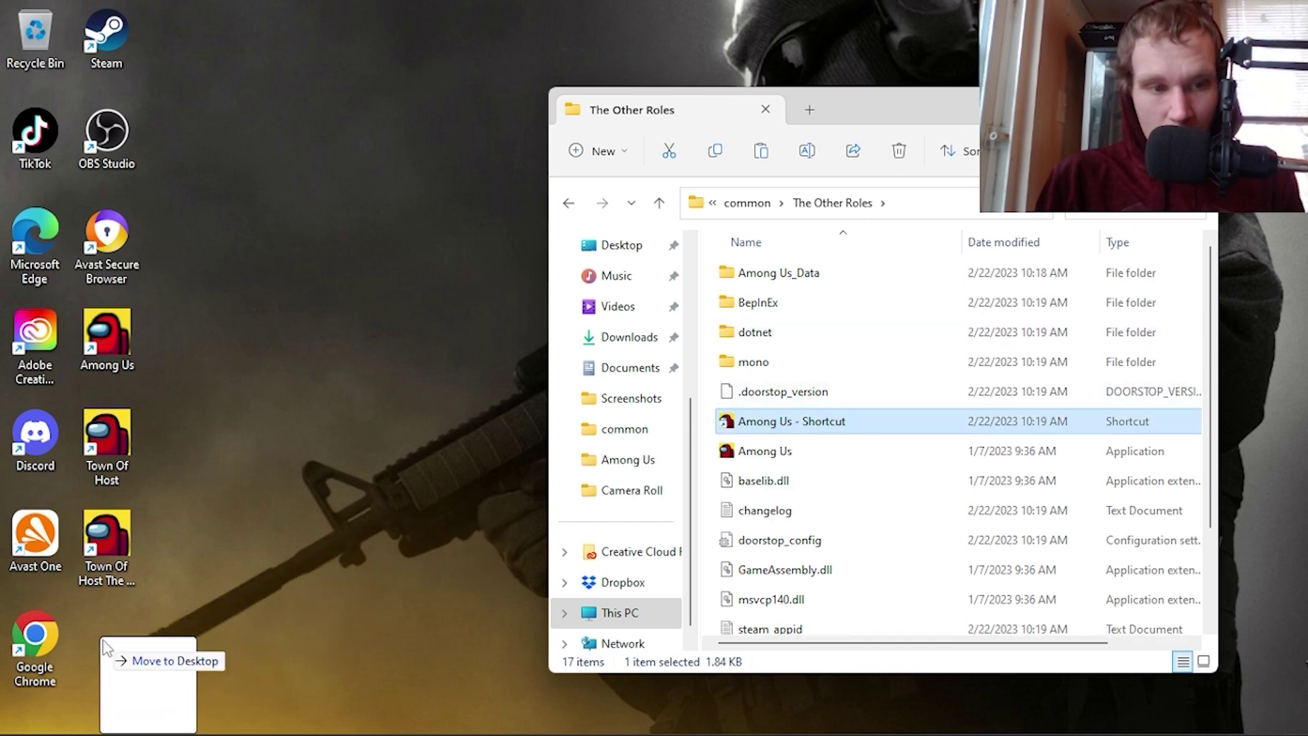
drag(820, 428, 112, 635)
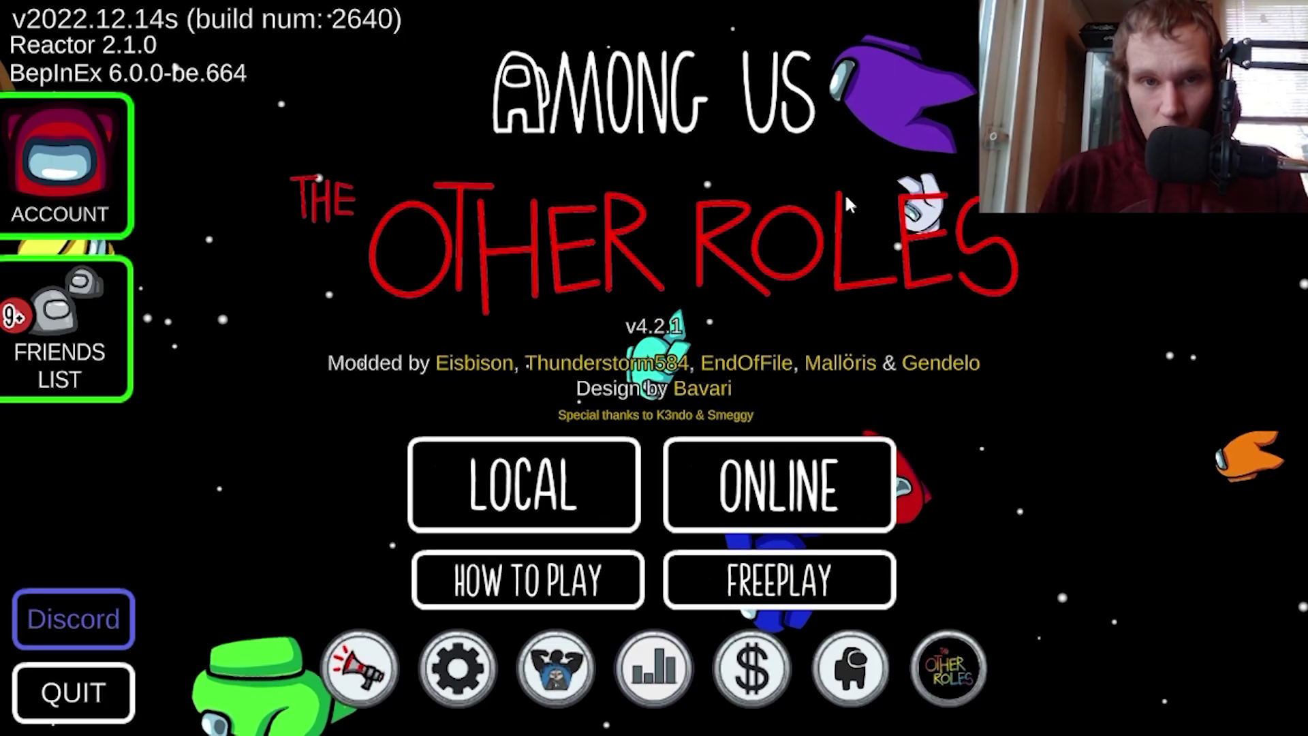